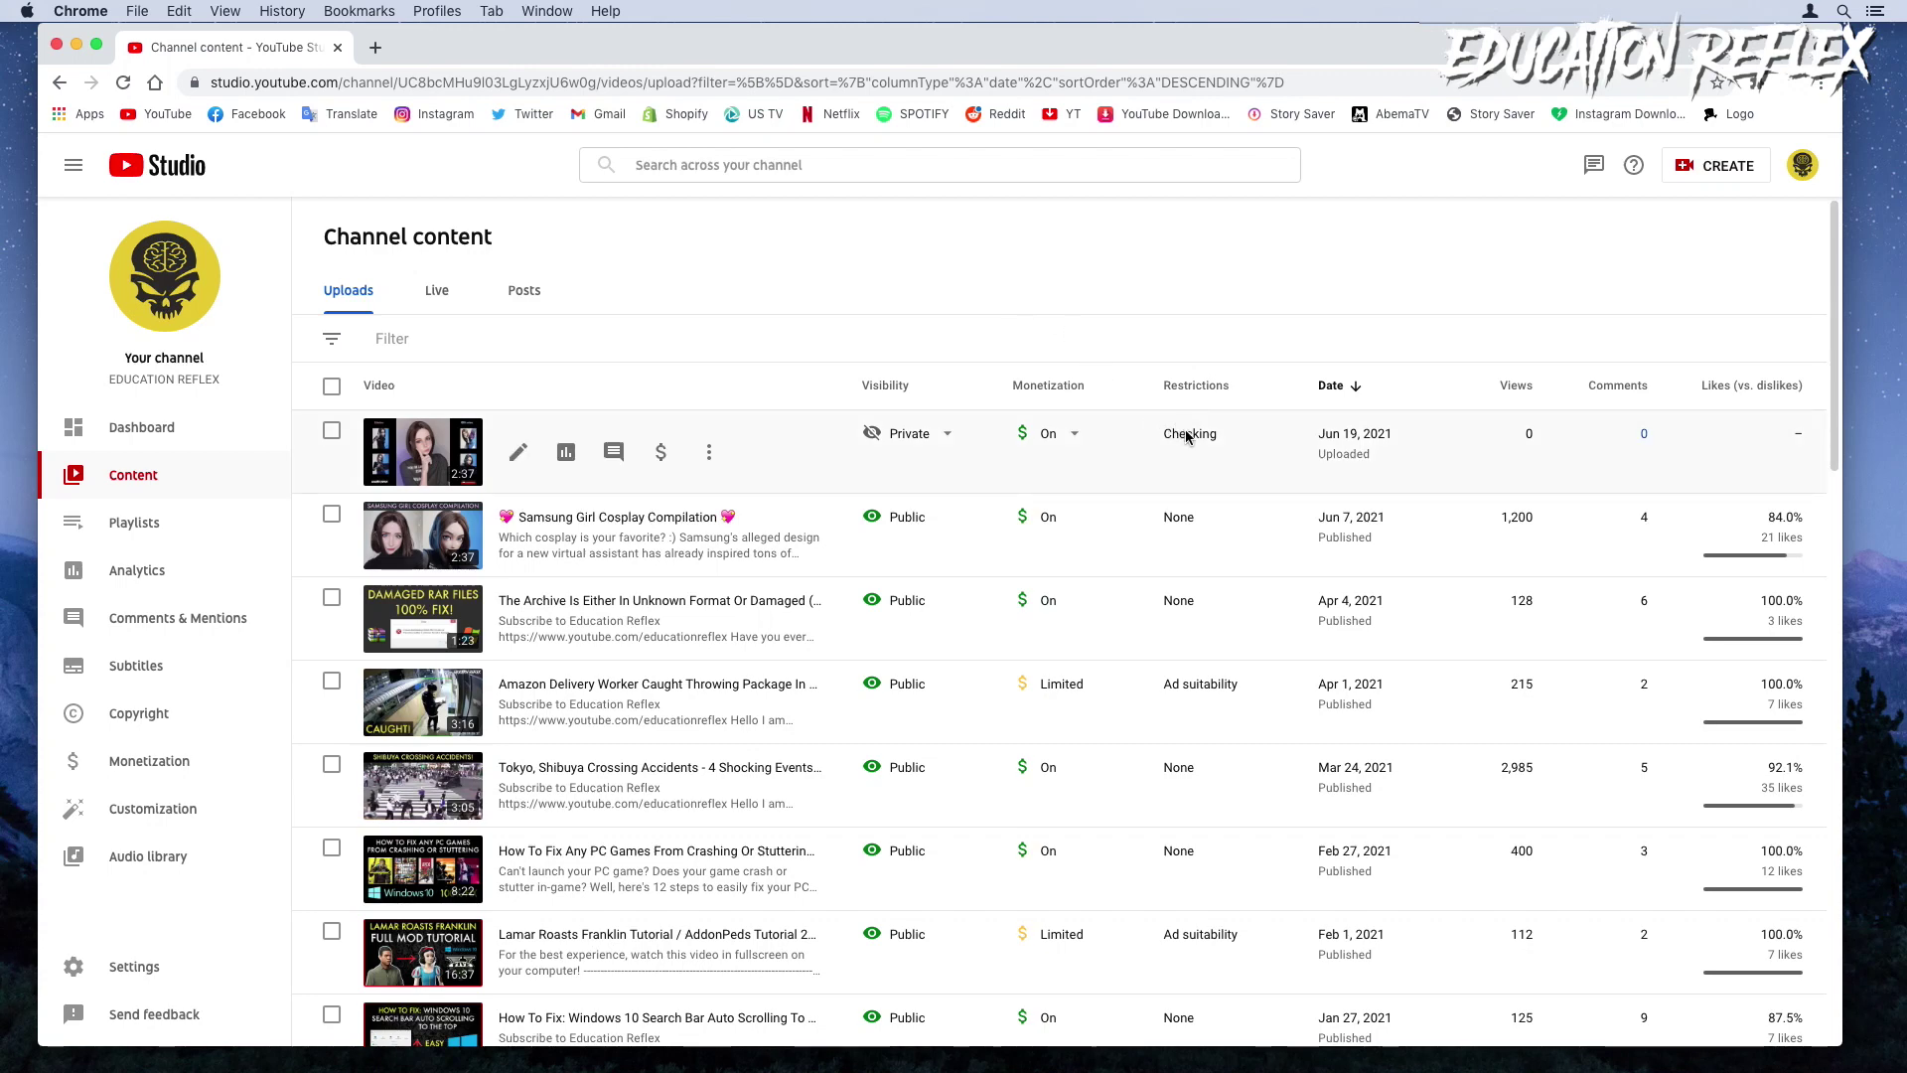
- Share the project as an Apple Devices 1080p export and review its format settings
{"action": "left_click_drag", "start_coordinate": [1182, 368], "coordinate": [1386, 393]}
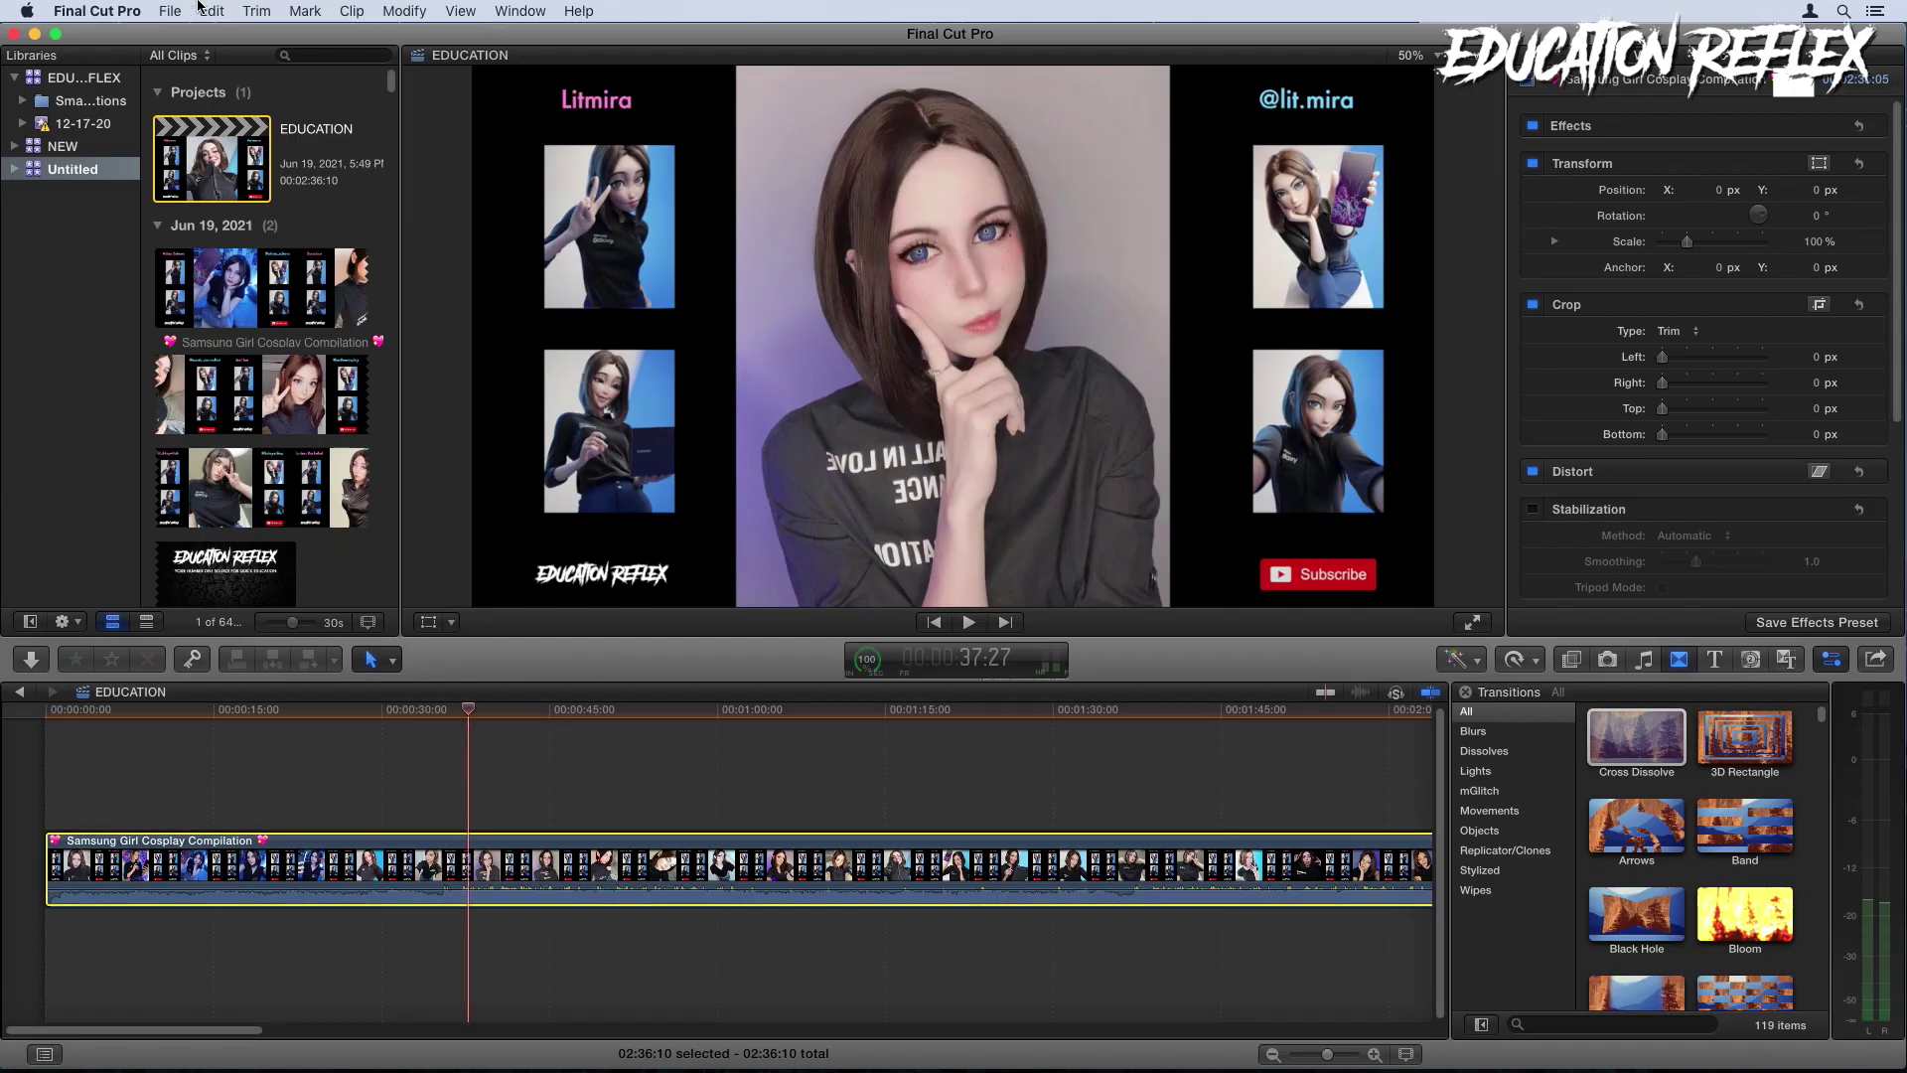
{"action": "left_click", "coordinate": [171, 11]}
{"action": "mouse_move", "coordinate": [204, 212]}
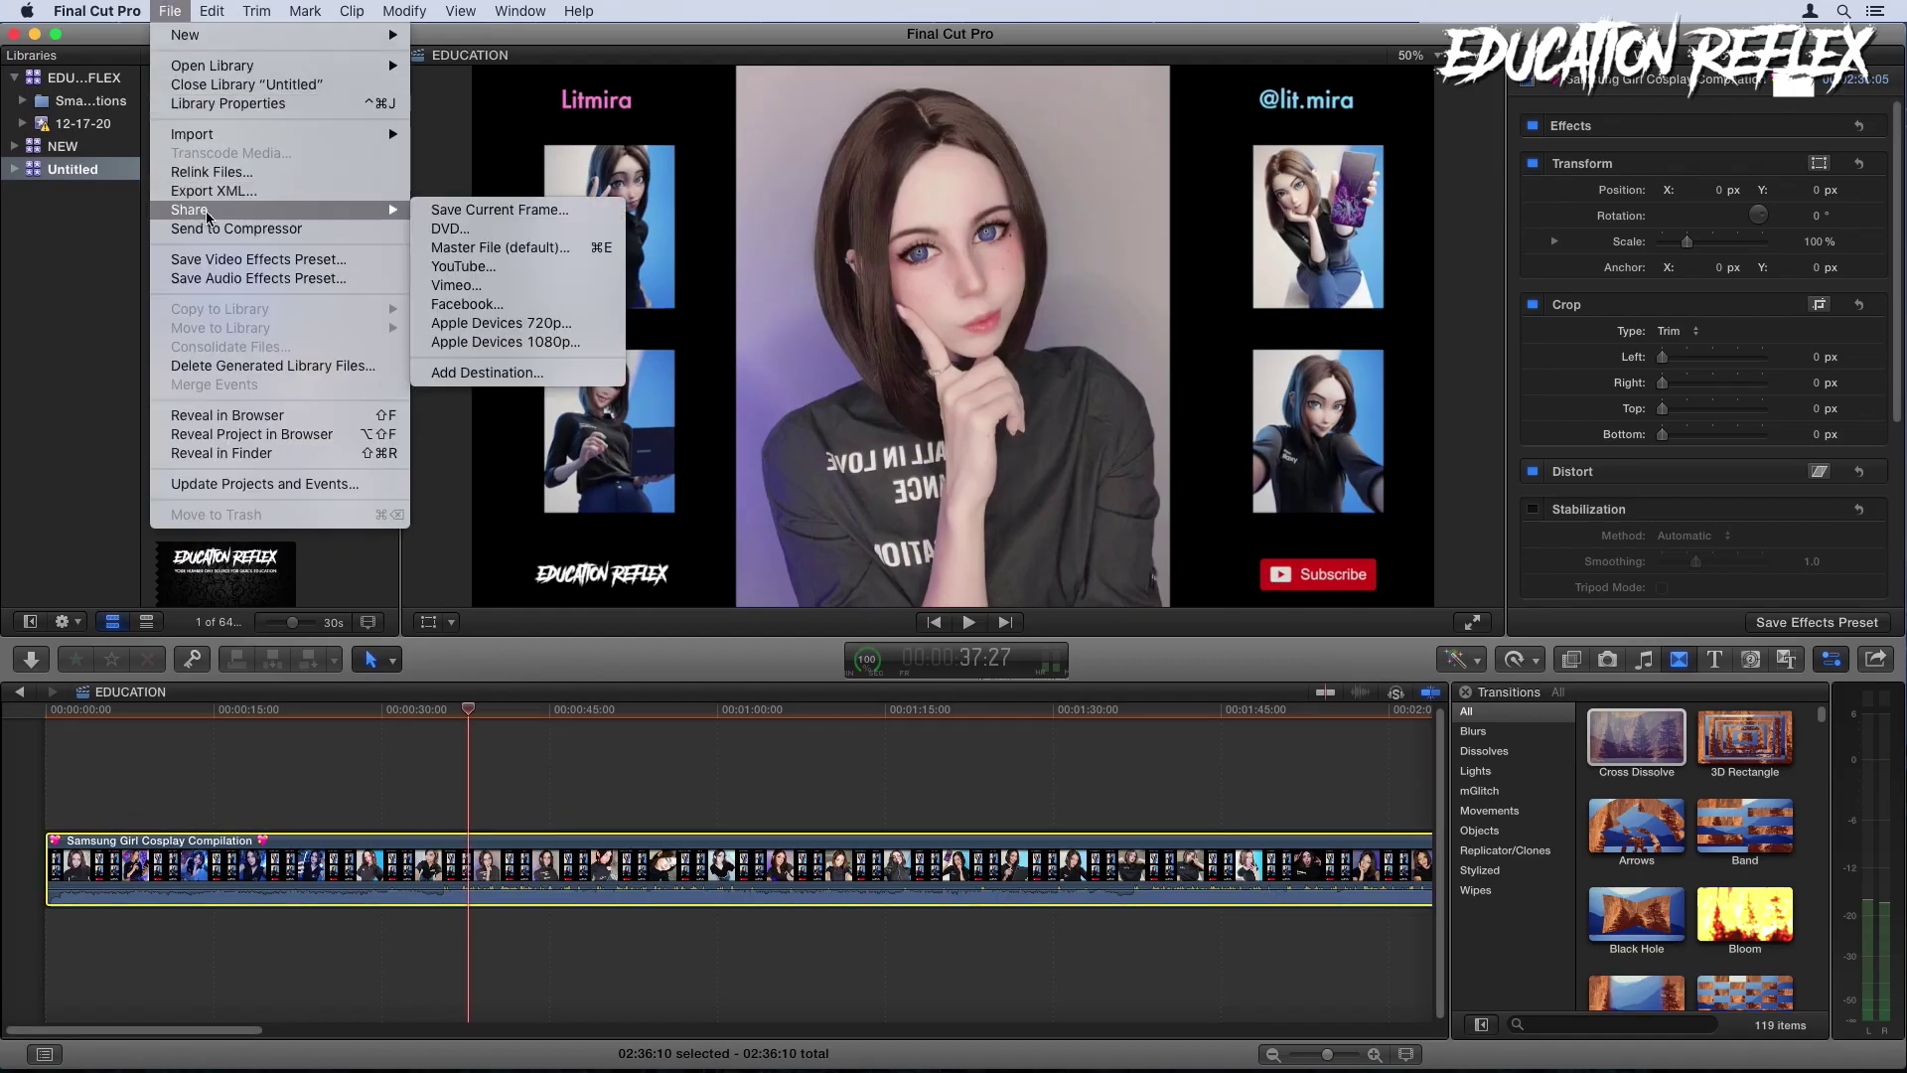
{"action": "left_click", "coordinate": [525, 343]}
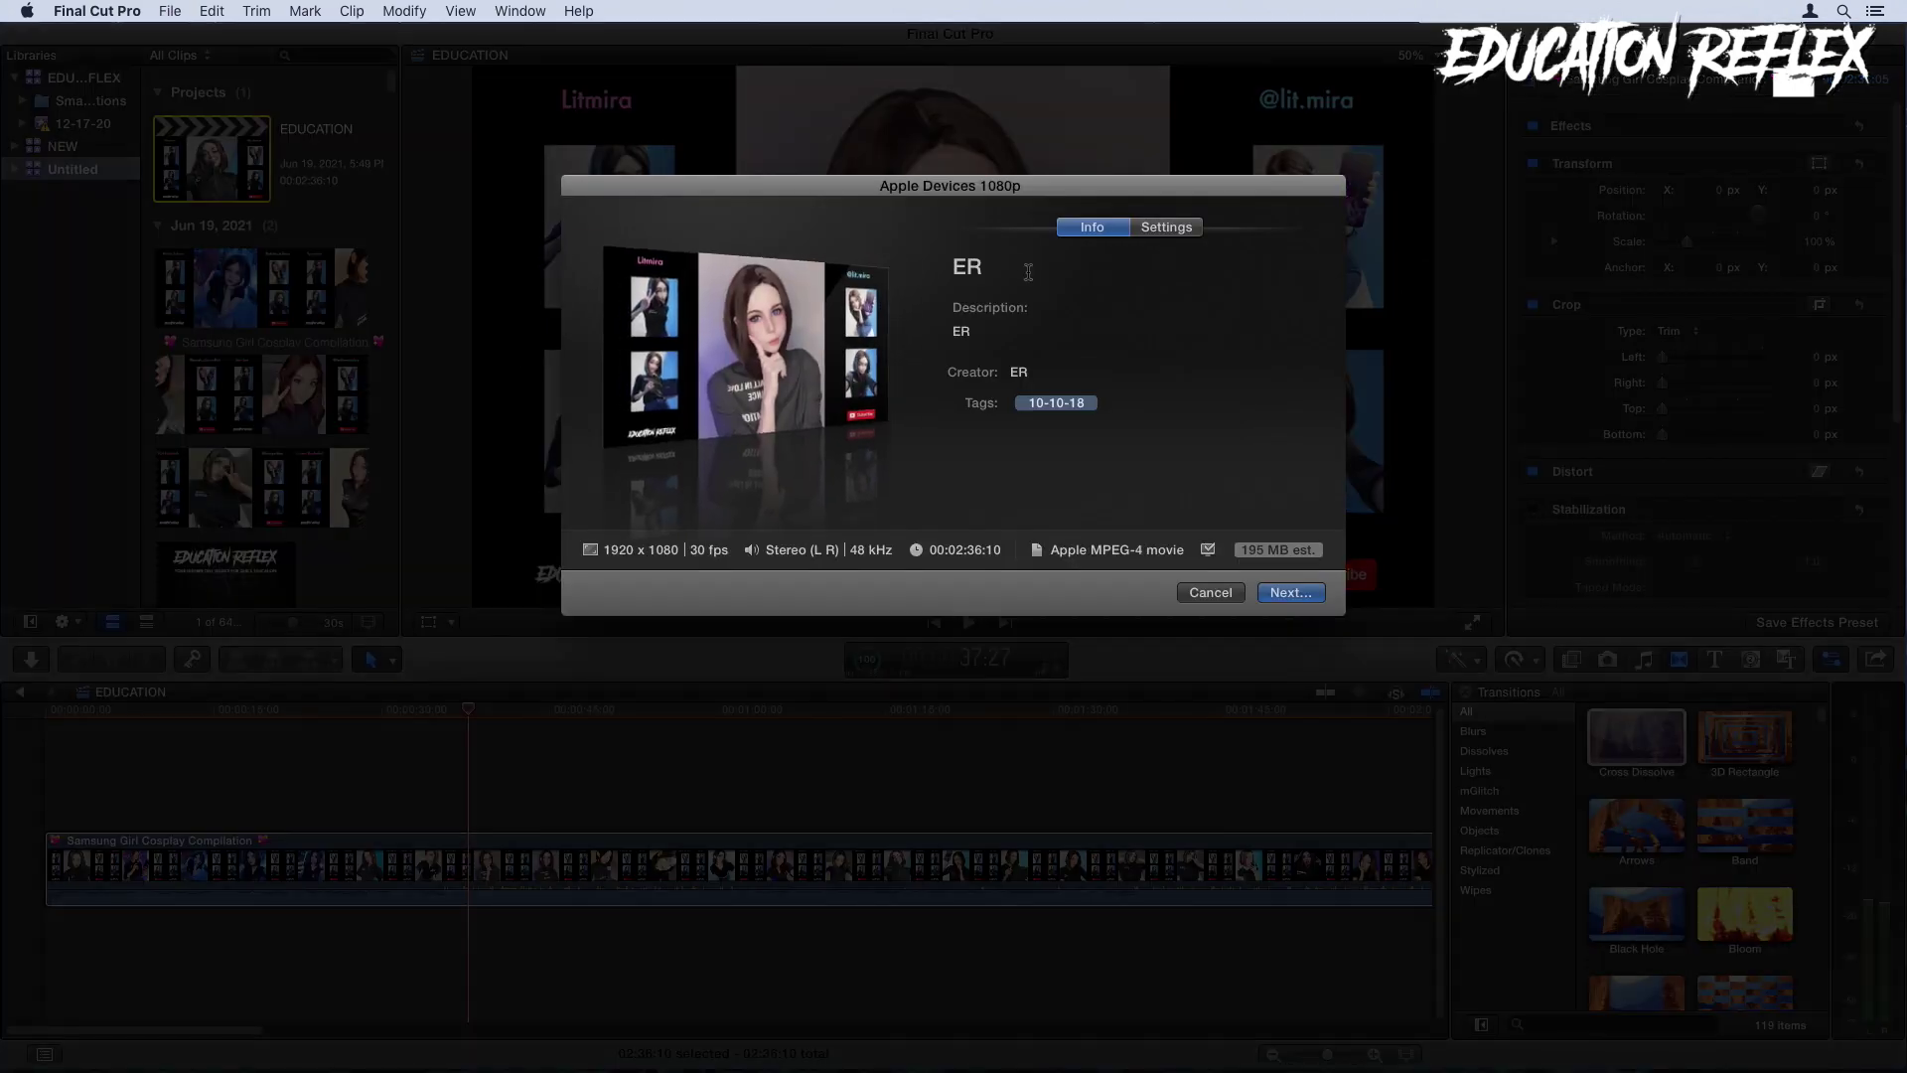
{"action": "left_click", "coordinate": [1180, 231]}
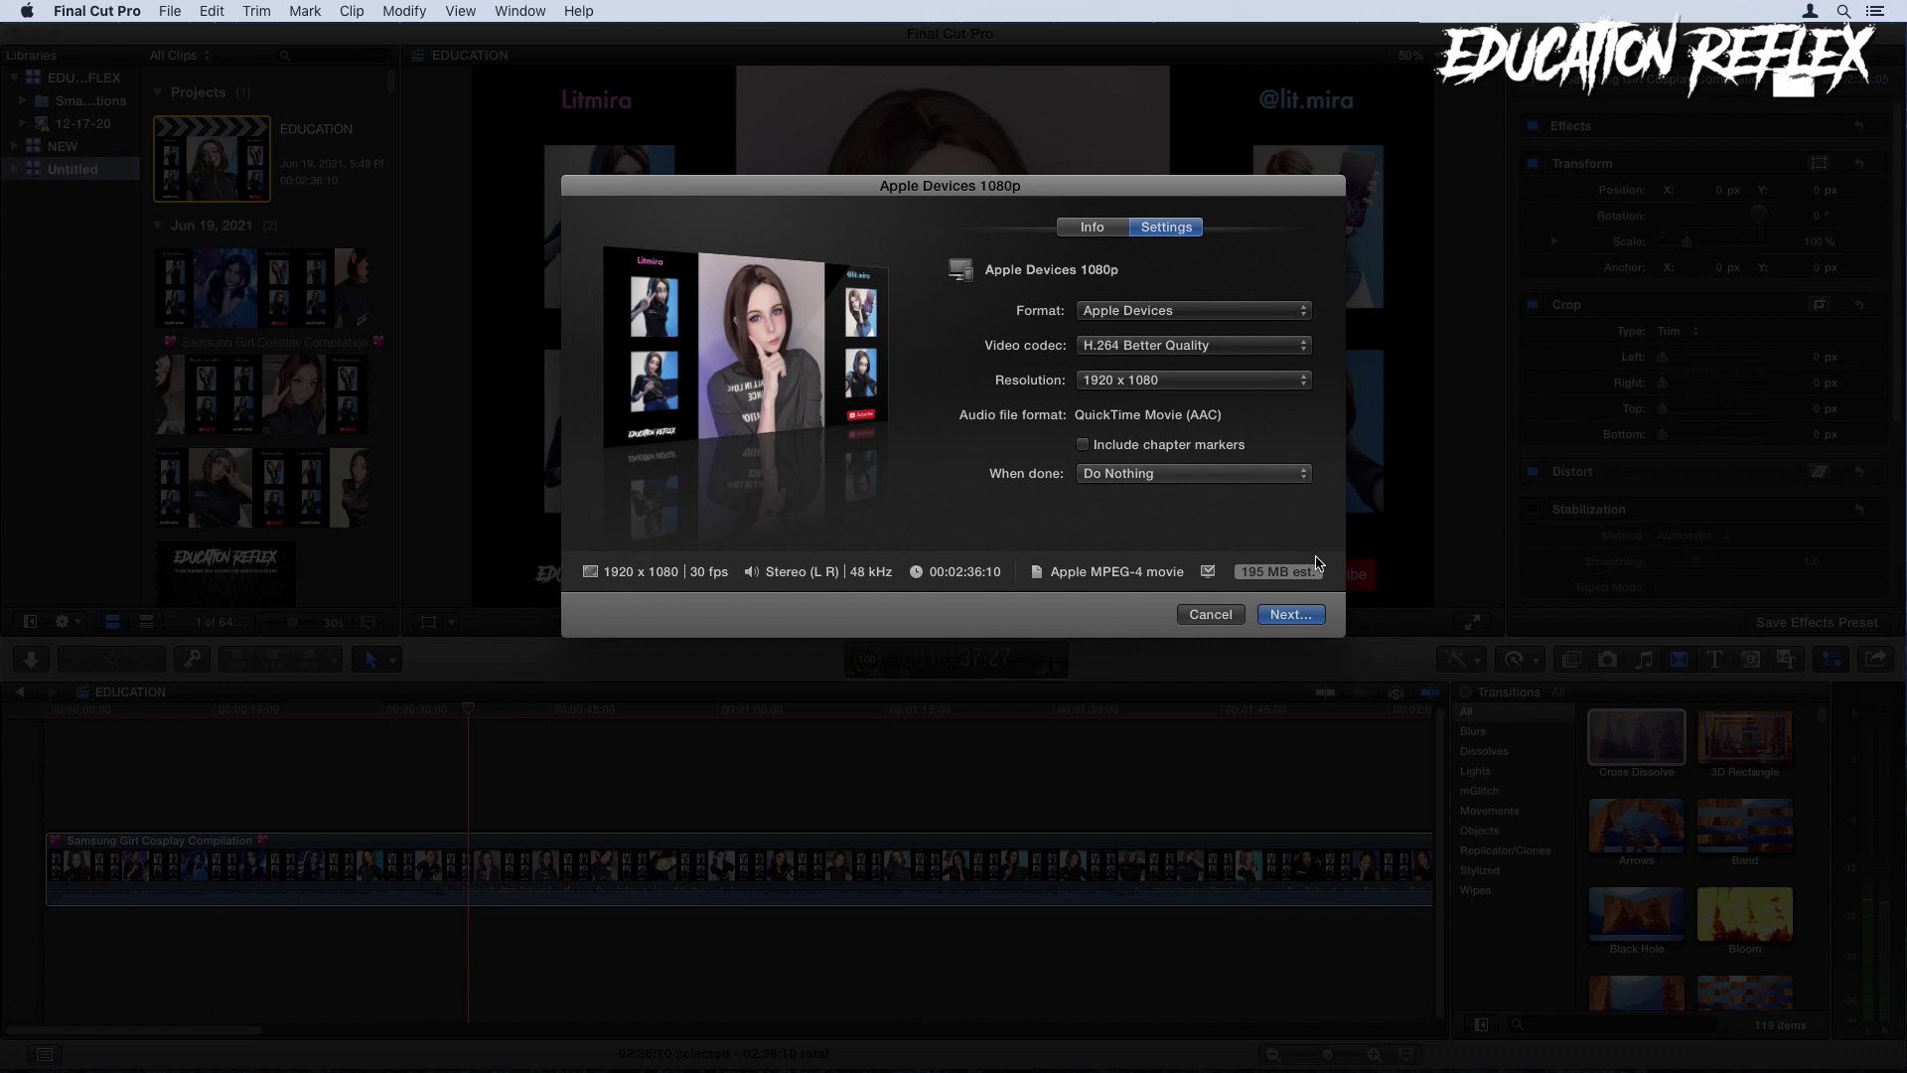
- Name the export 'New Samsung Girl Cosplay Version 2', save it to the Desktop, and check progress
{"action": "left_click", "coordinate": [1310, 620]}
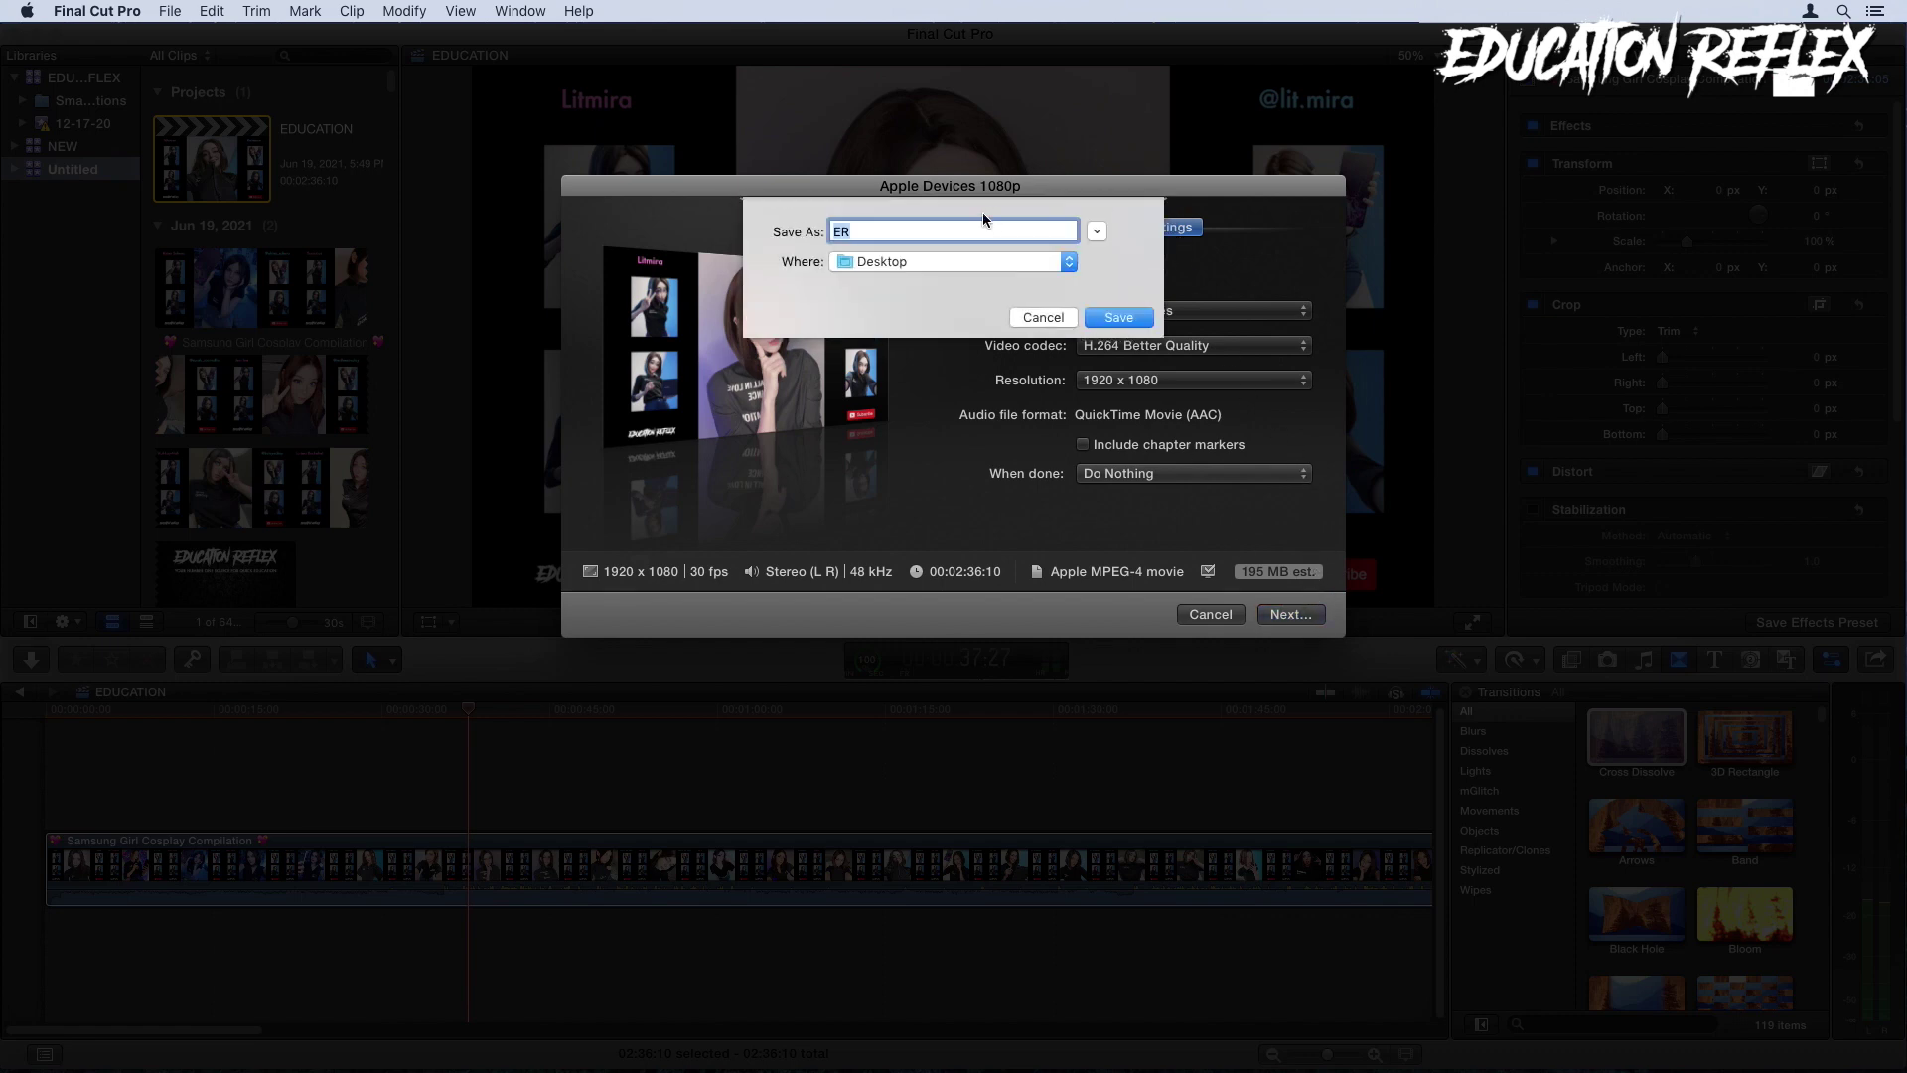
{"action": "type", "text": "New Samsung Girl Cosplay Version 2"}
{"action": "left_click", "coordinate": [1126, 317]}
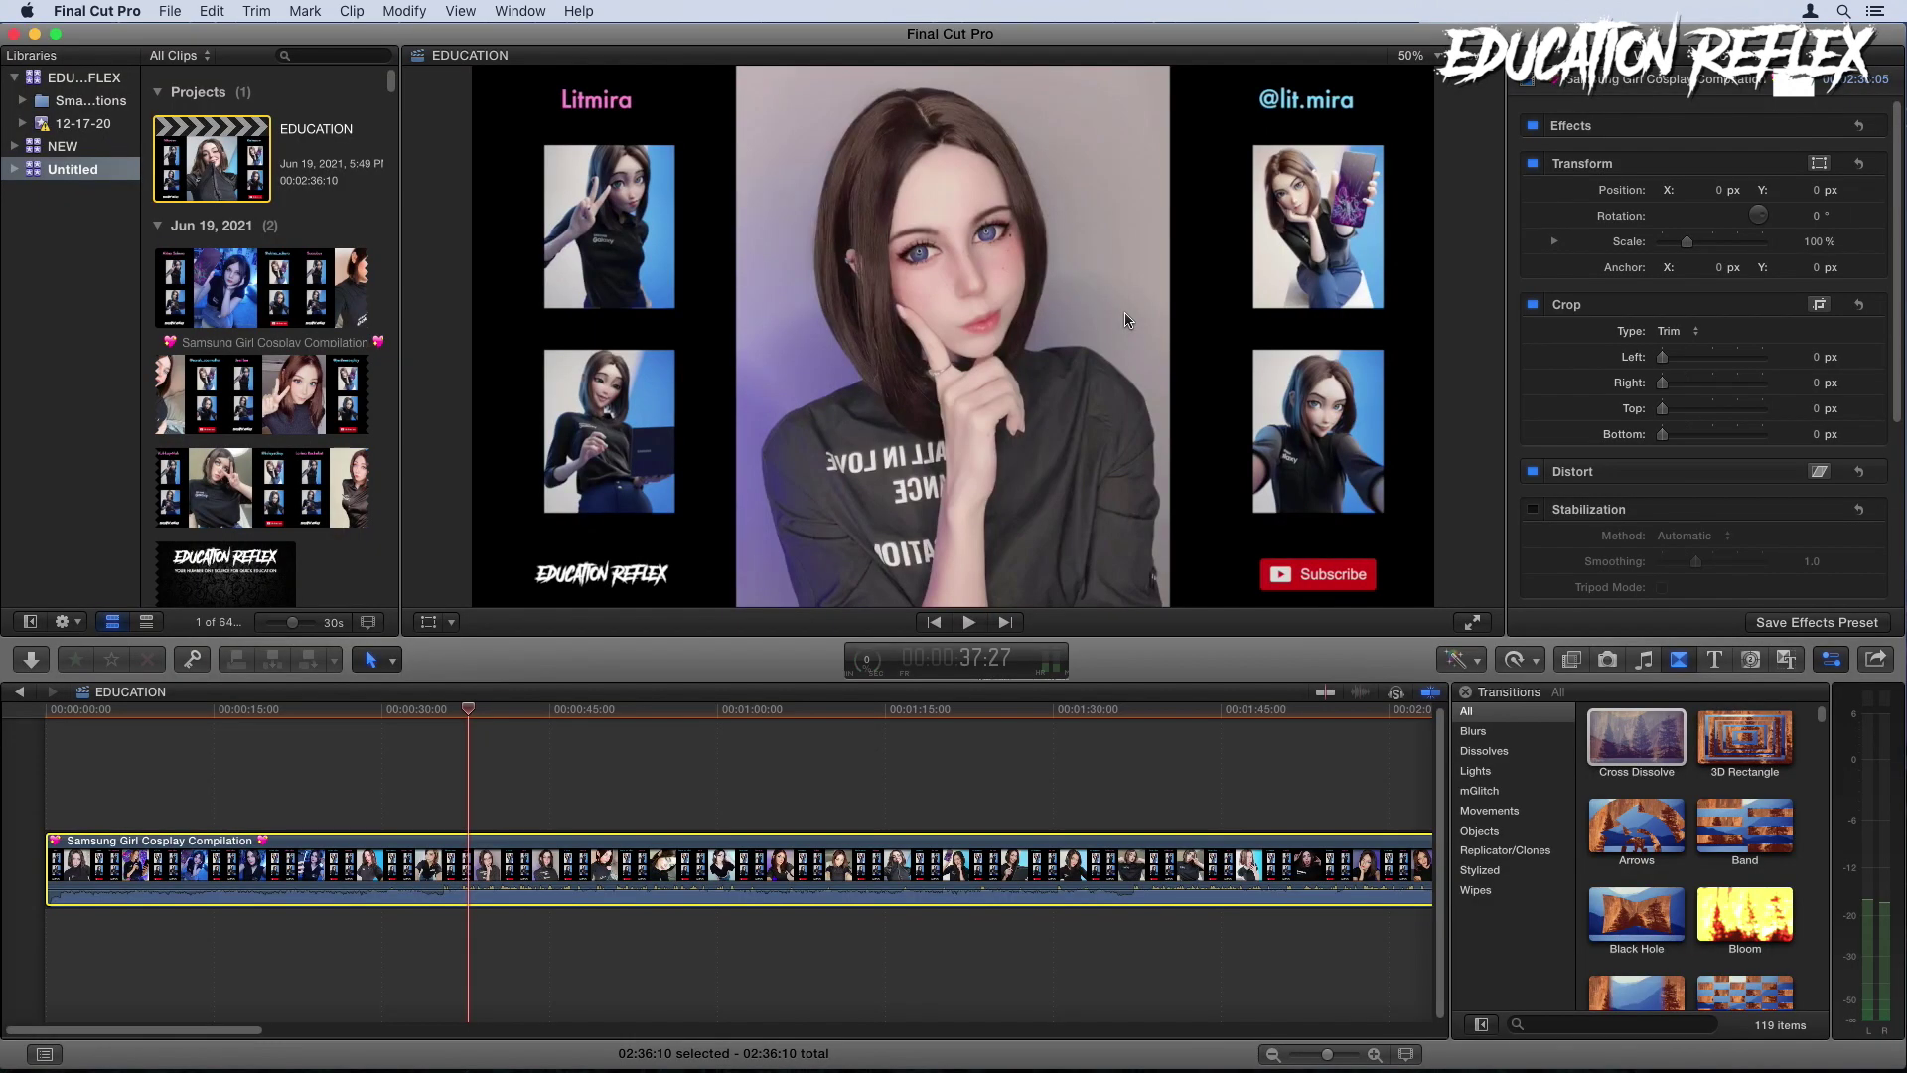
{"action": "left_click", "coordinate": [870, 666]}
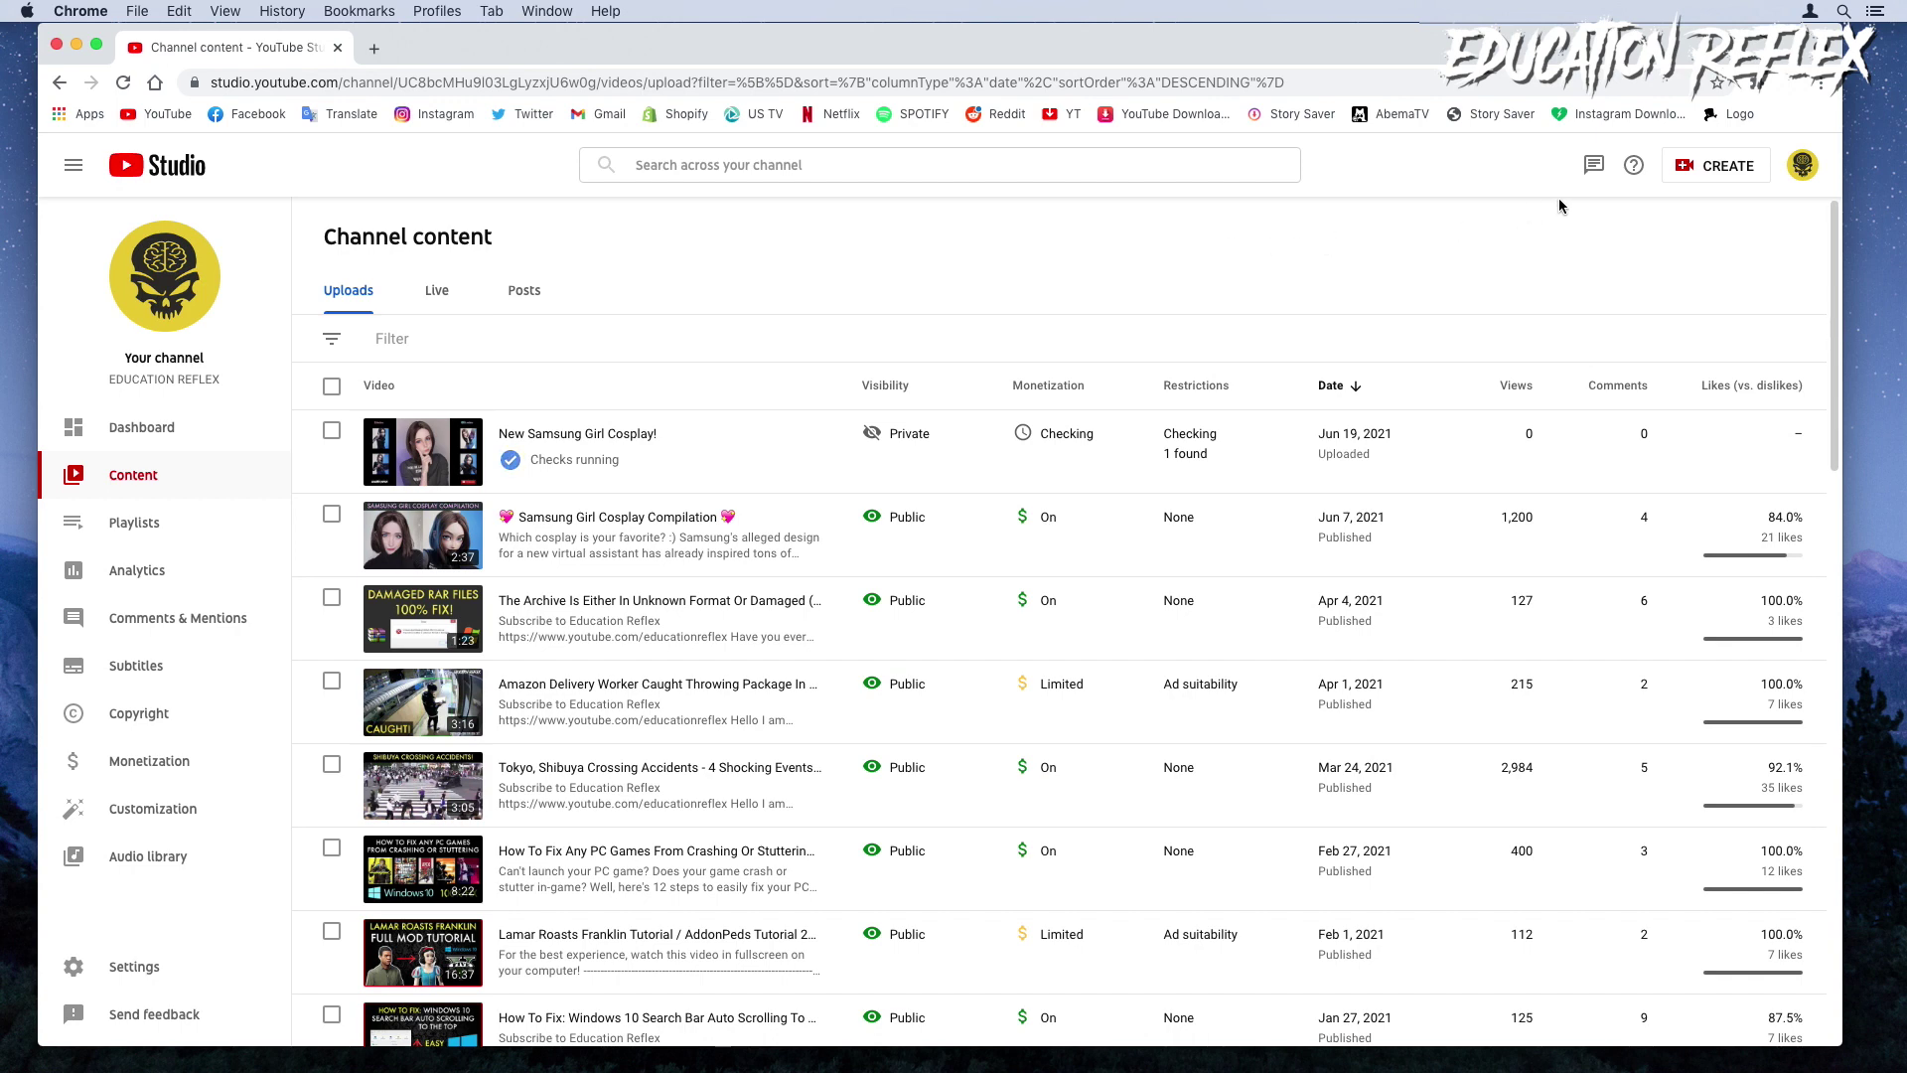
- Upload the exported Version 2 file via Create > Upload videos and close it as a draft
{"action": "left_click", "coordinate": [1710, 173]}
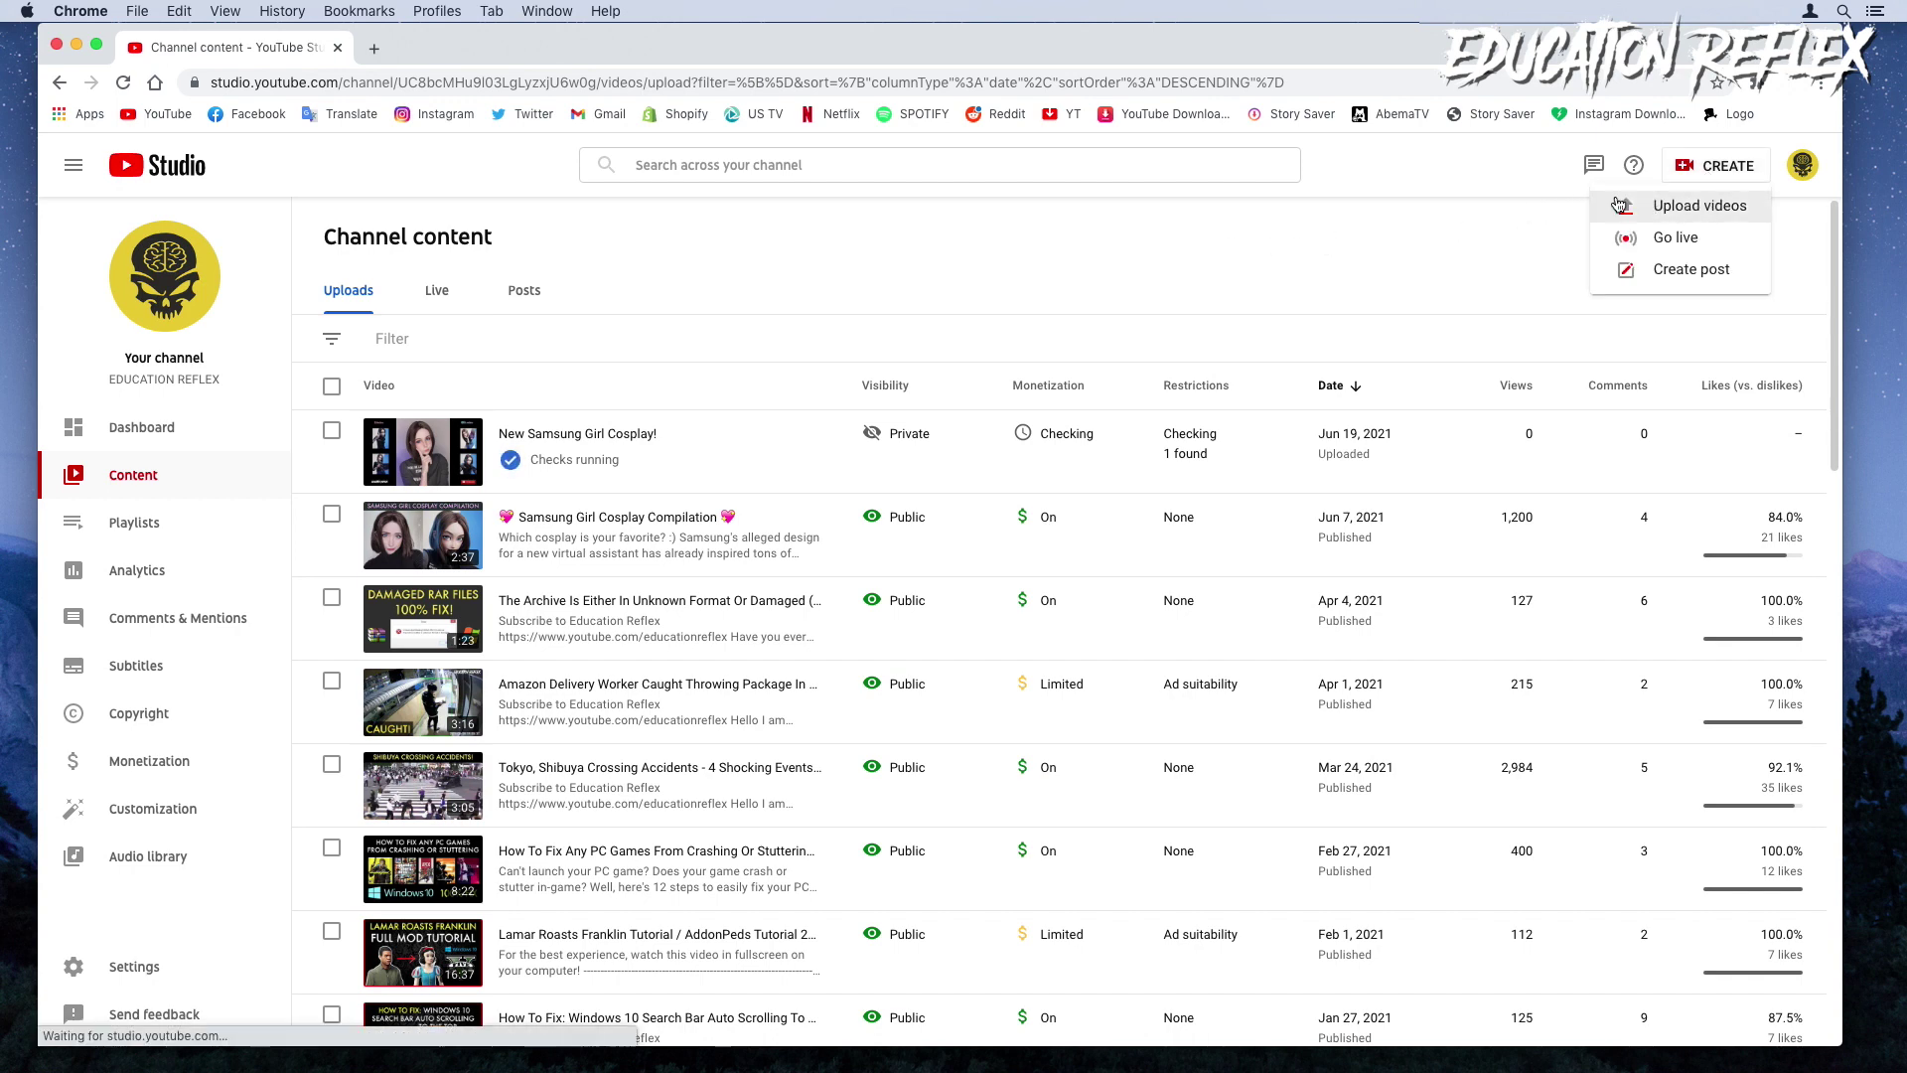
{"action": "left_click", "coordinate": [1688, 208]}
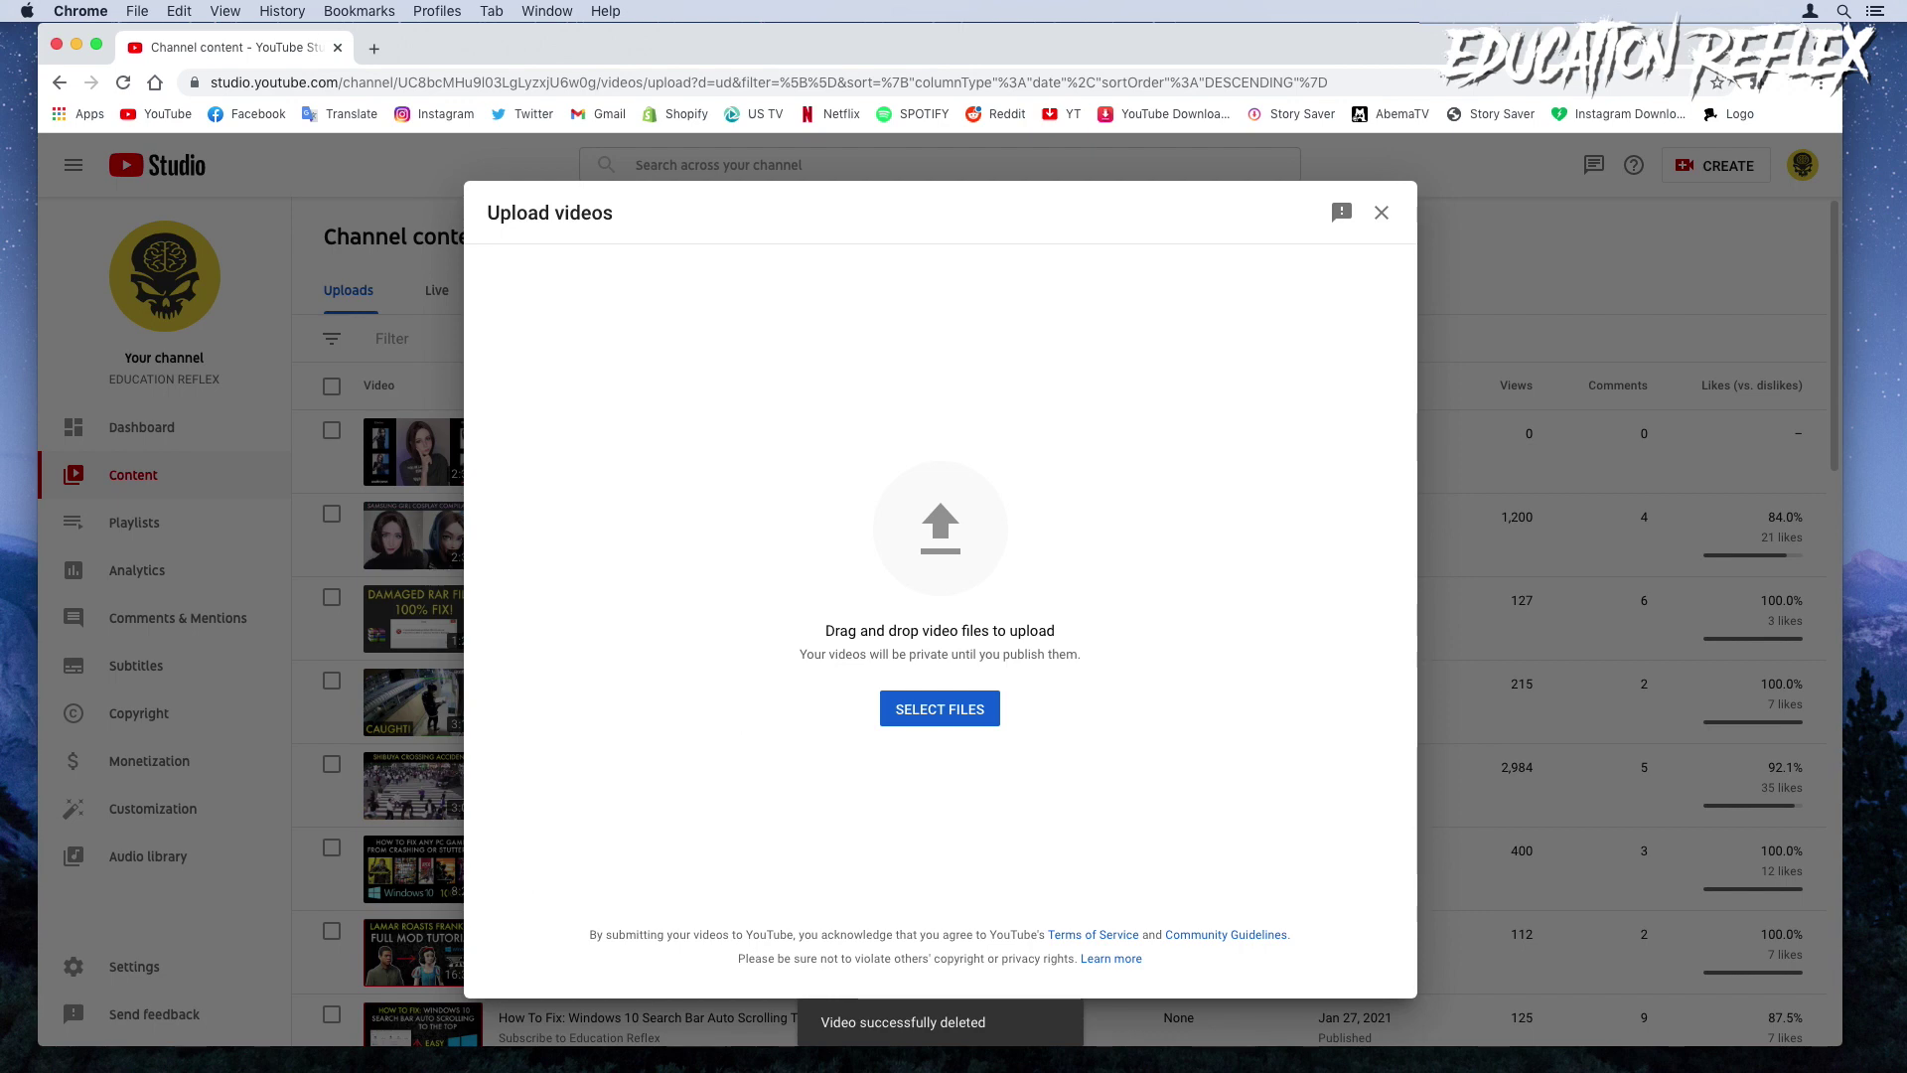
{"action": "left_click_drag", "start_coordinate": [20, 596], "coordinate": [1000, 561]}
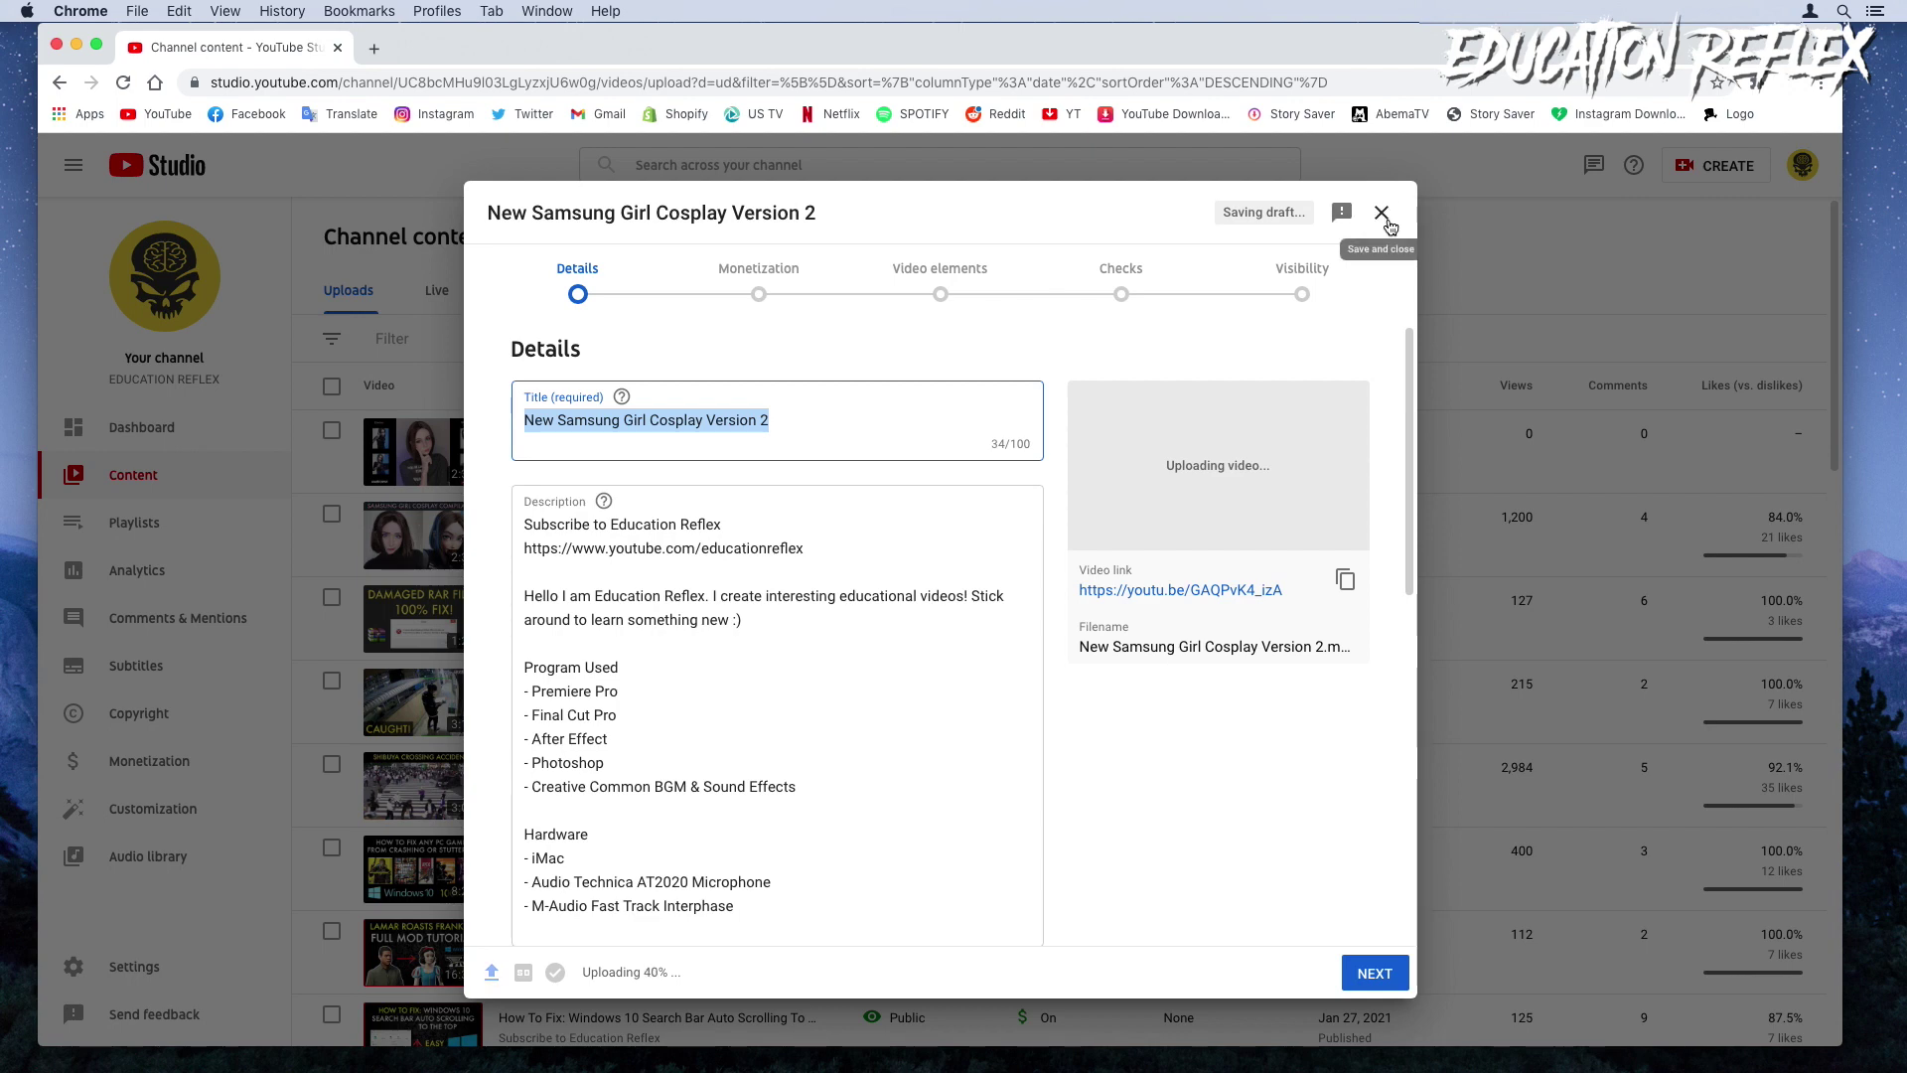
{"action": "left_click", "coordinate": [1388, 222]}
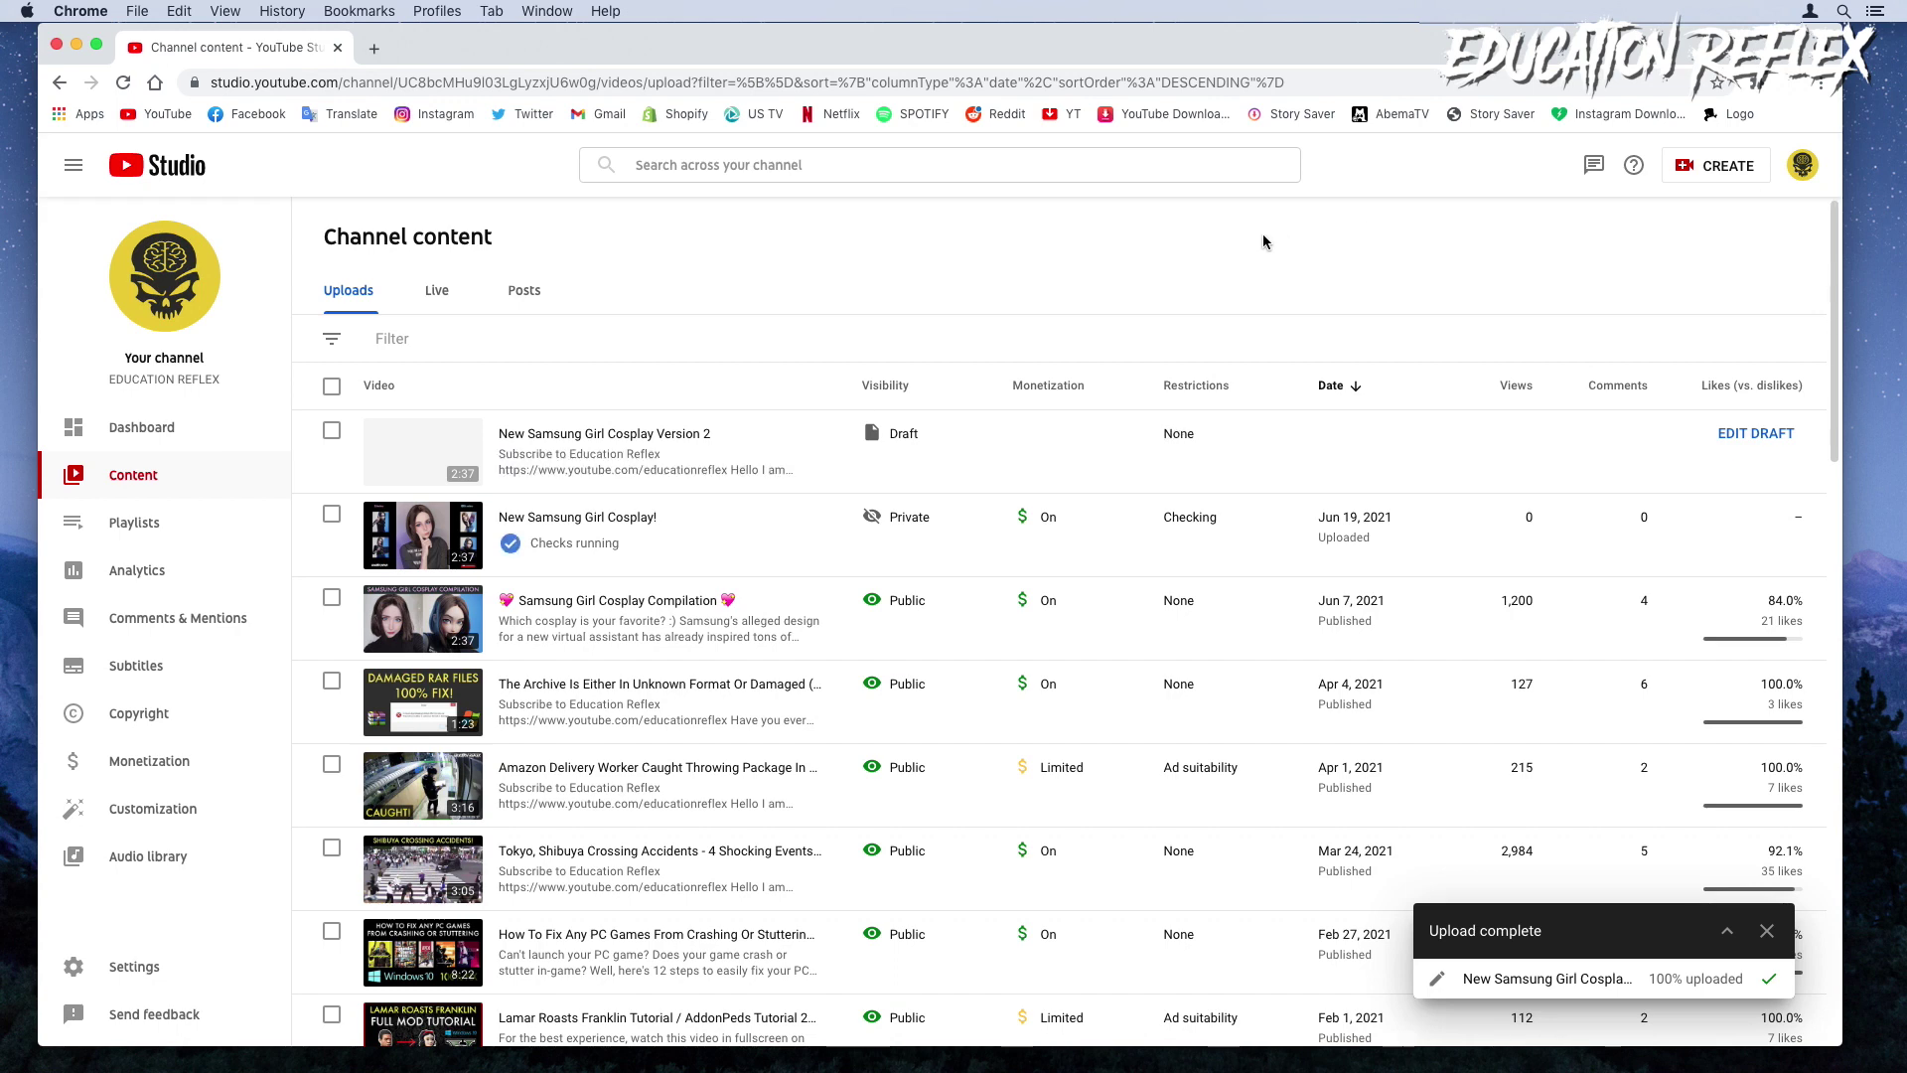
- Reopen the Version 2 draft and mark its audience as 'No, it's not made for kids'
{"action": "left_click", "coordinate": [436, 449]}
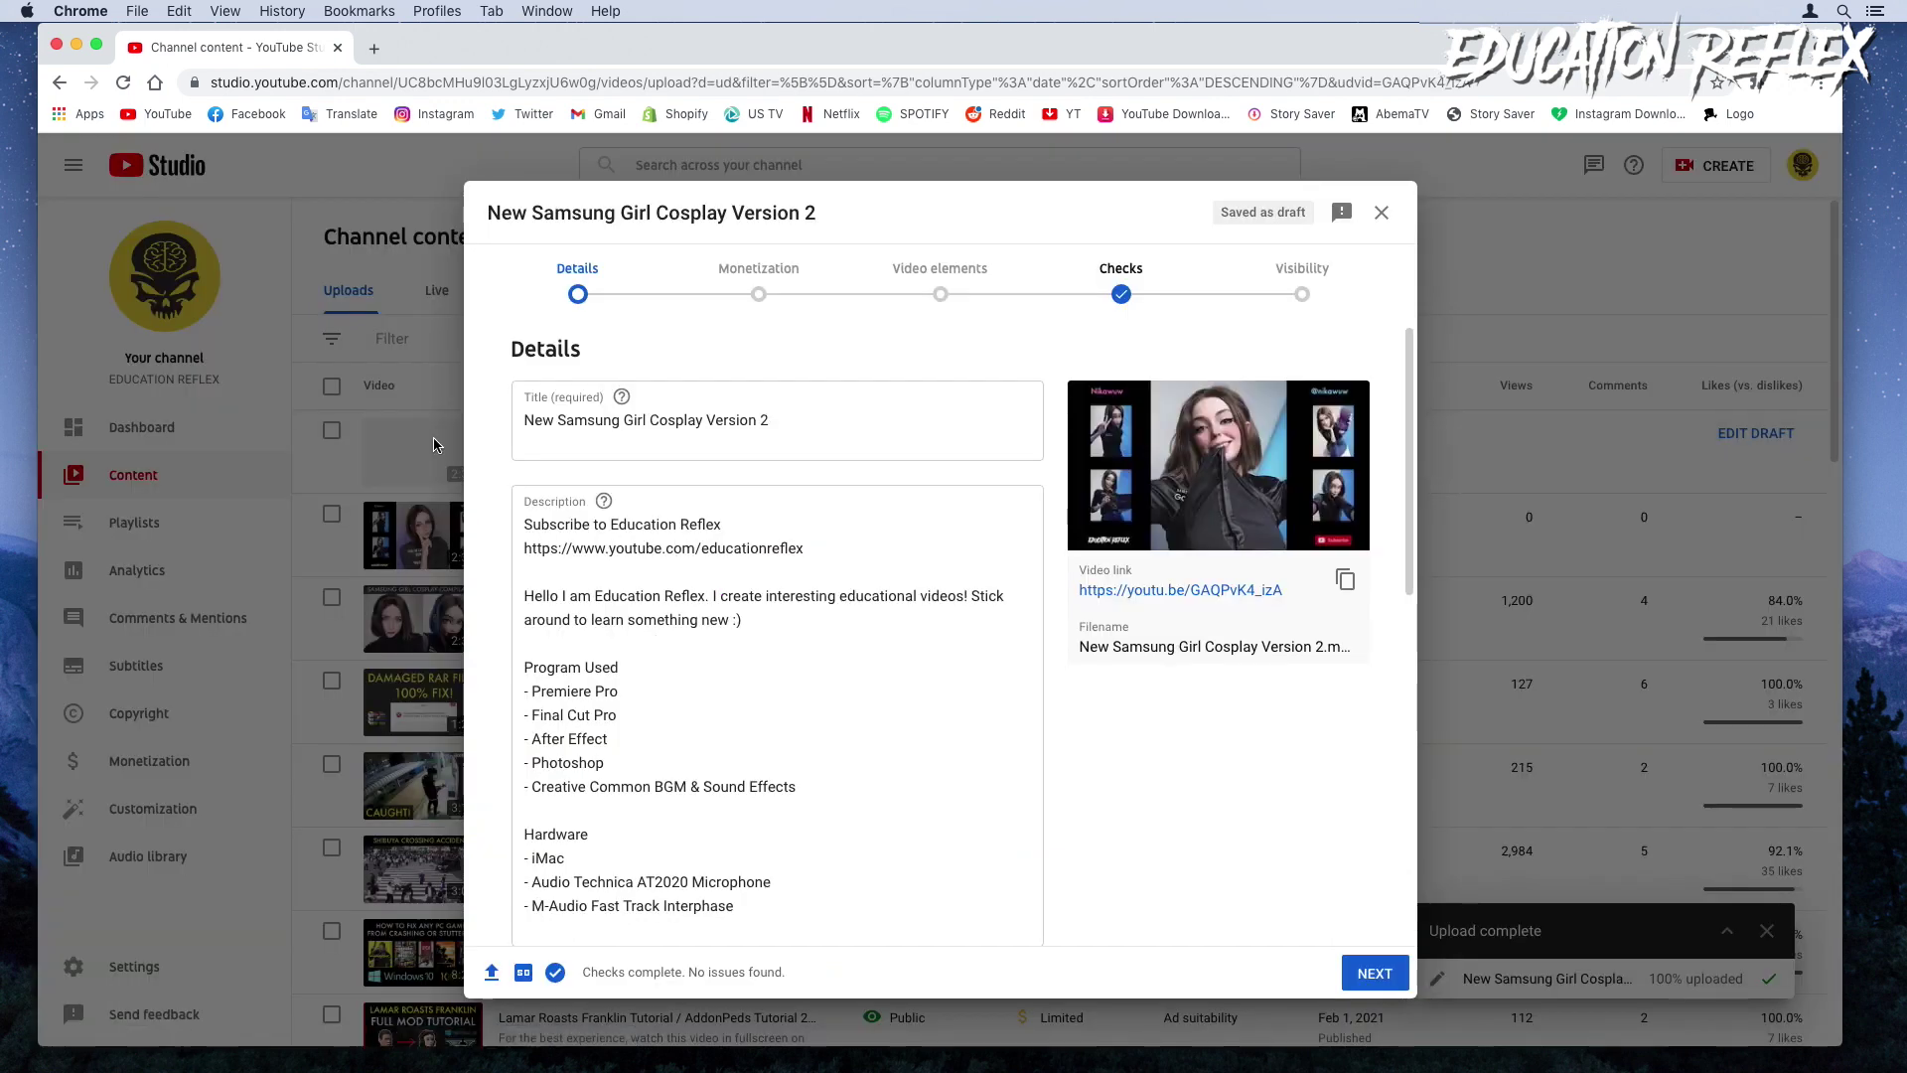
{"action": "left_click_drag", "start_coordinate": [1413, 346], "coordinate": [1345, 713]}
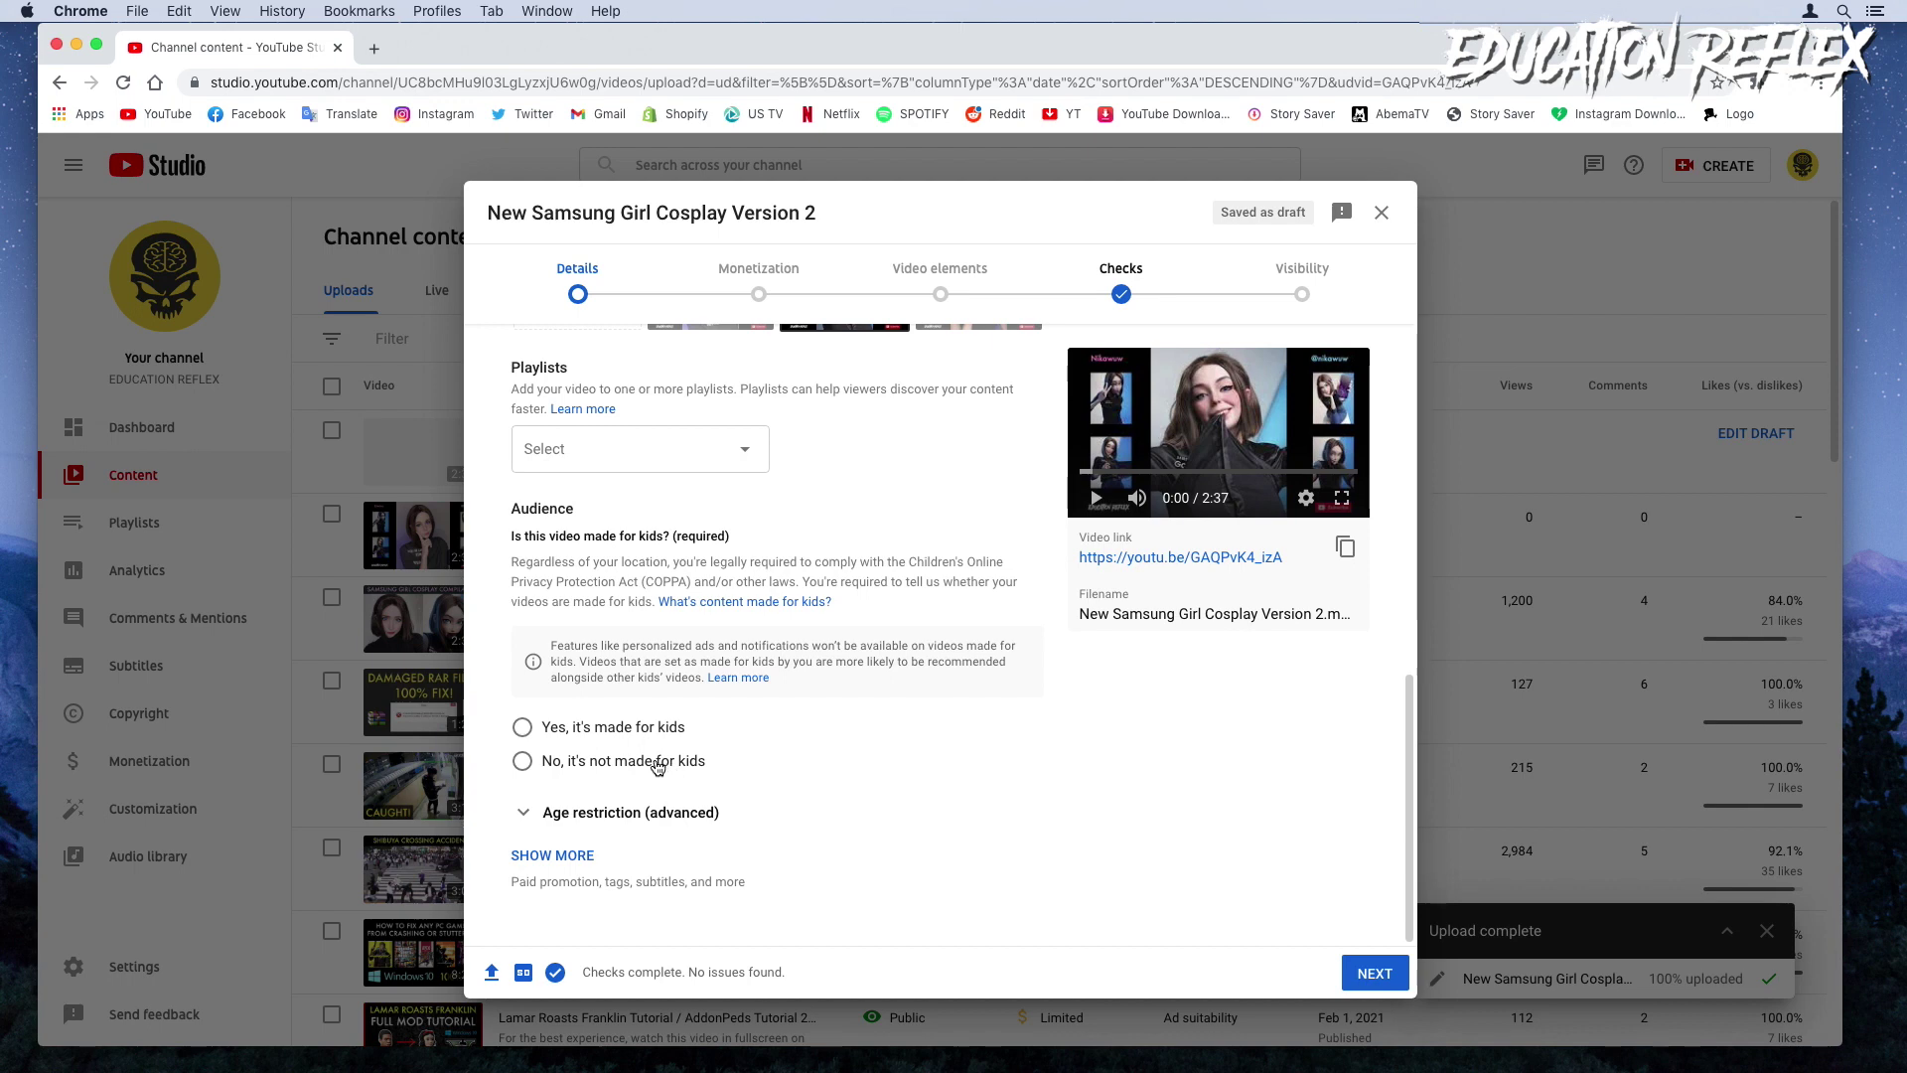
{"action": "left_click", "coordinate": [655, 762]}
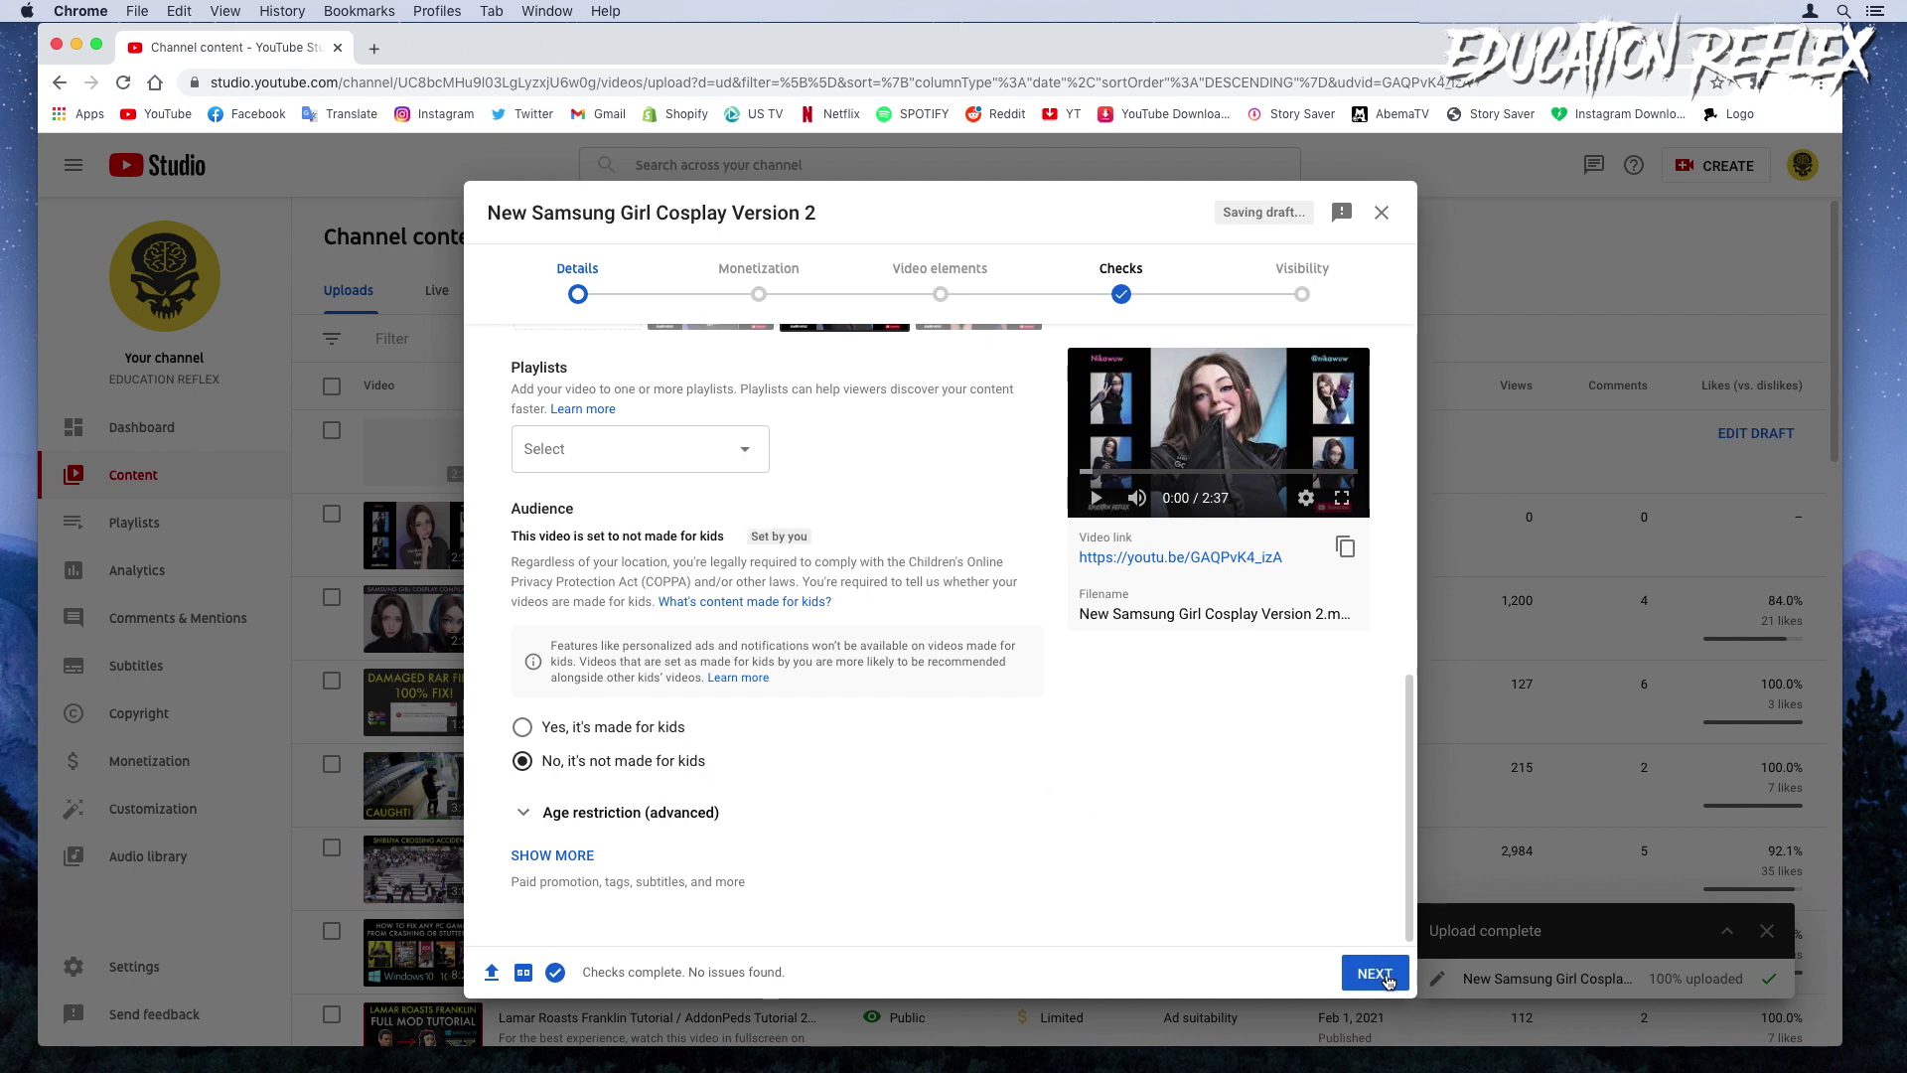
- Advance through monetization, video elements and checks, then save the video as Private
{"action": "left_click", "coordinate": [1376, 974]}
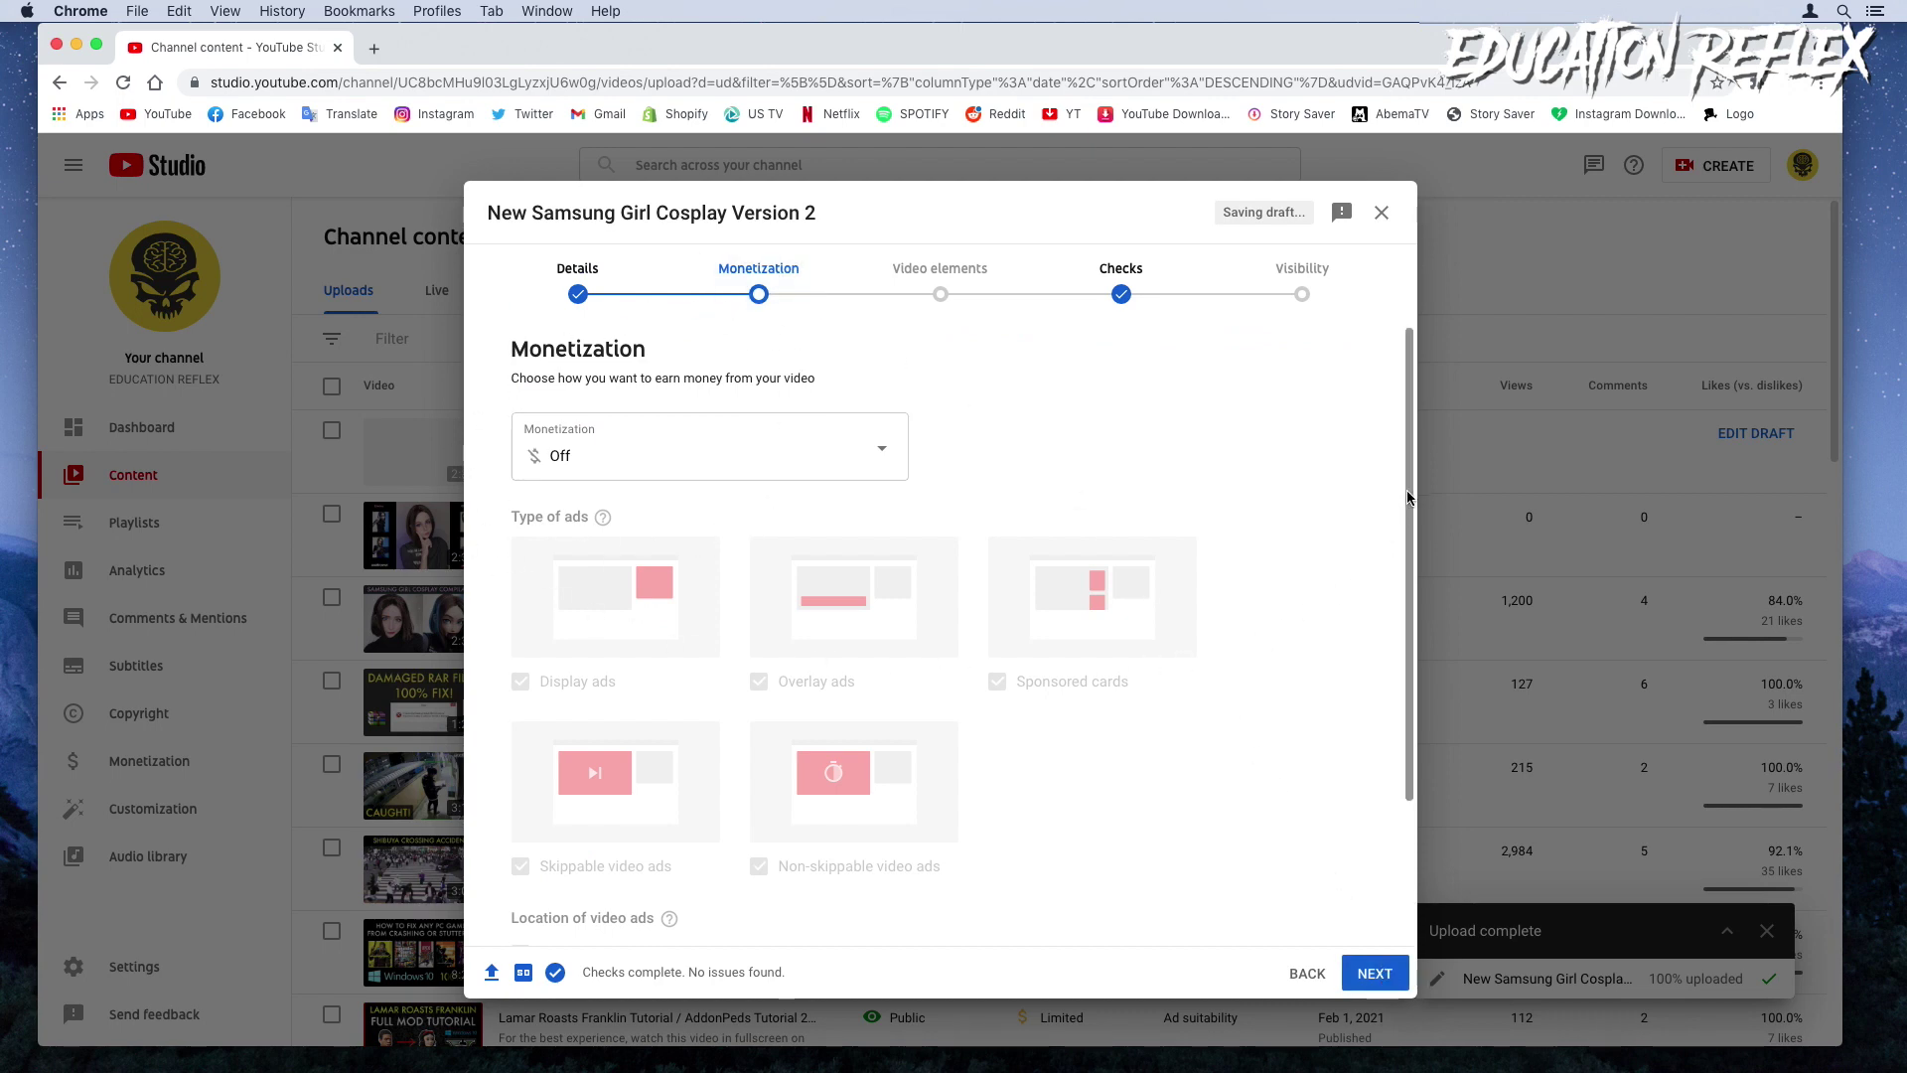
{"action": "scroll", "coordinate": [1409, 588], "scroll_direction": "down", "scroll_amount": 3}
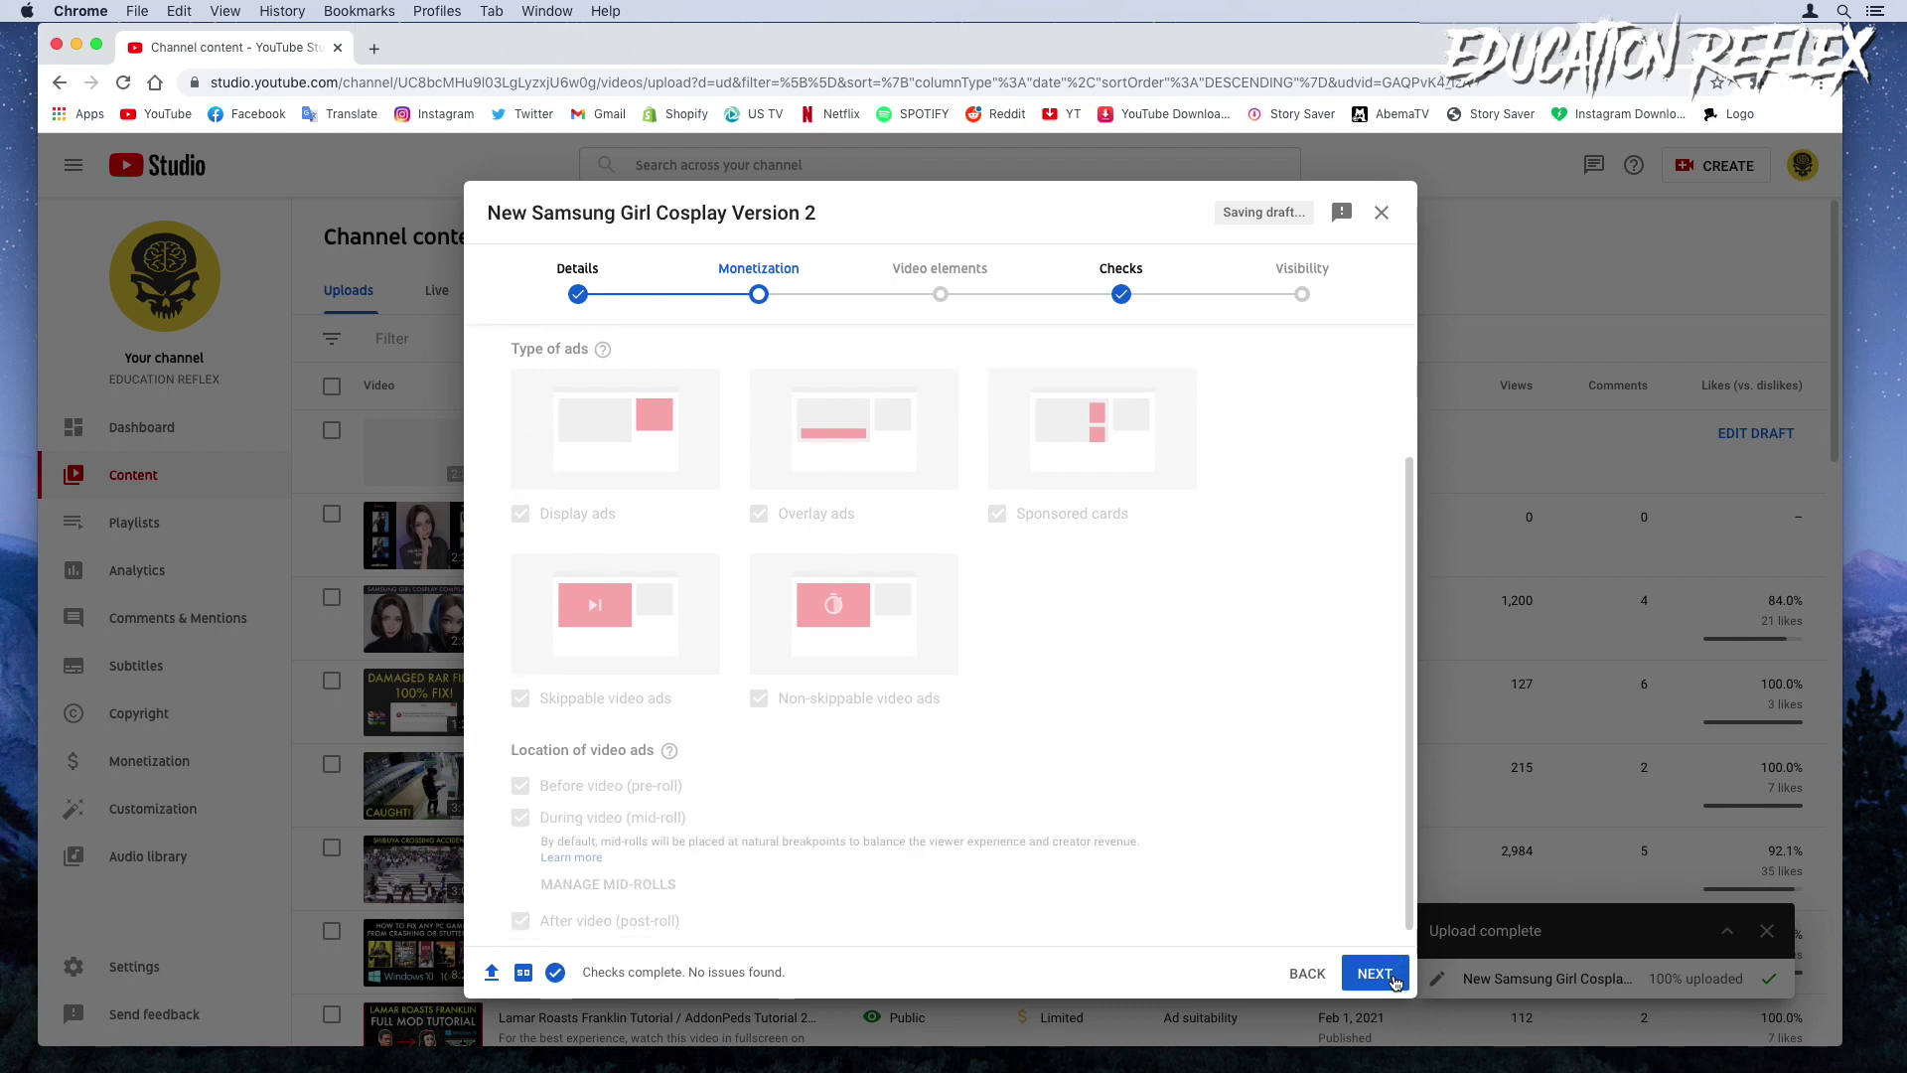
{"action": "left_click", "coordinate": [1394, 980]}
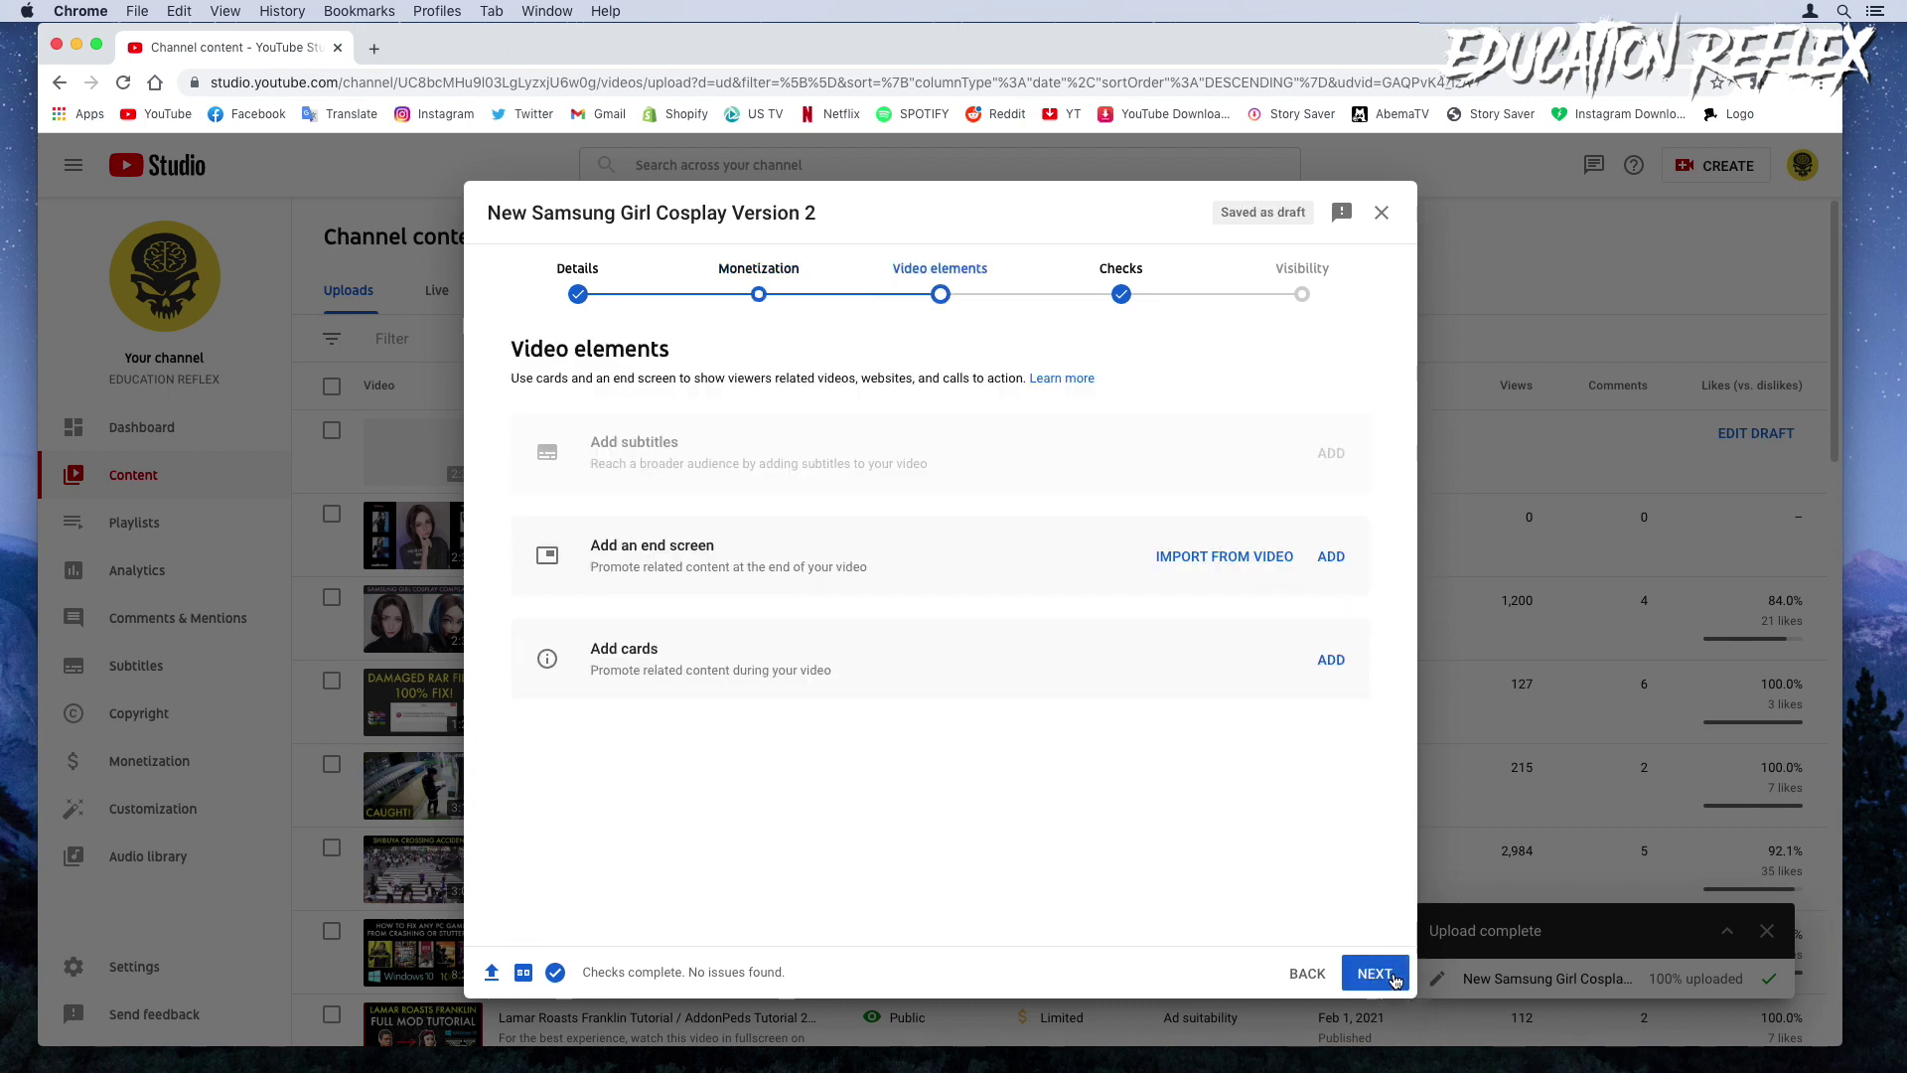
{"action": "left_click", "coordinate": [1394, 981]}
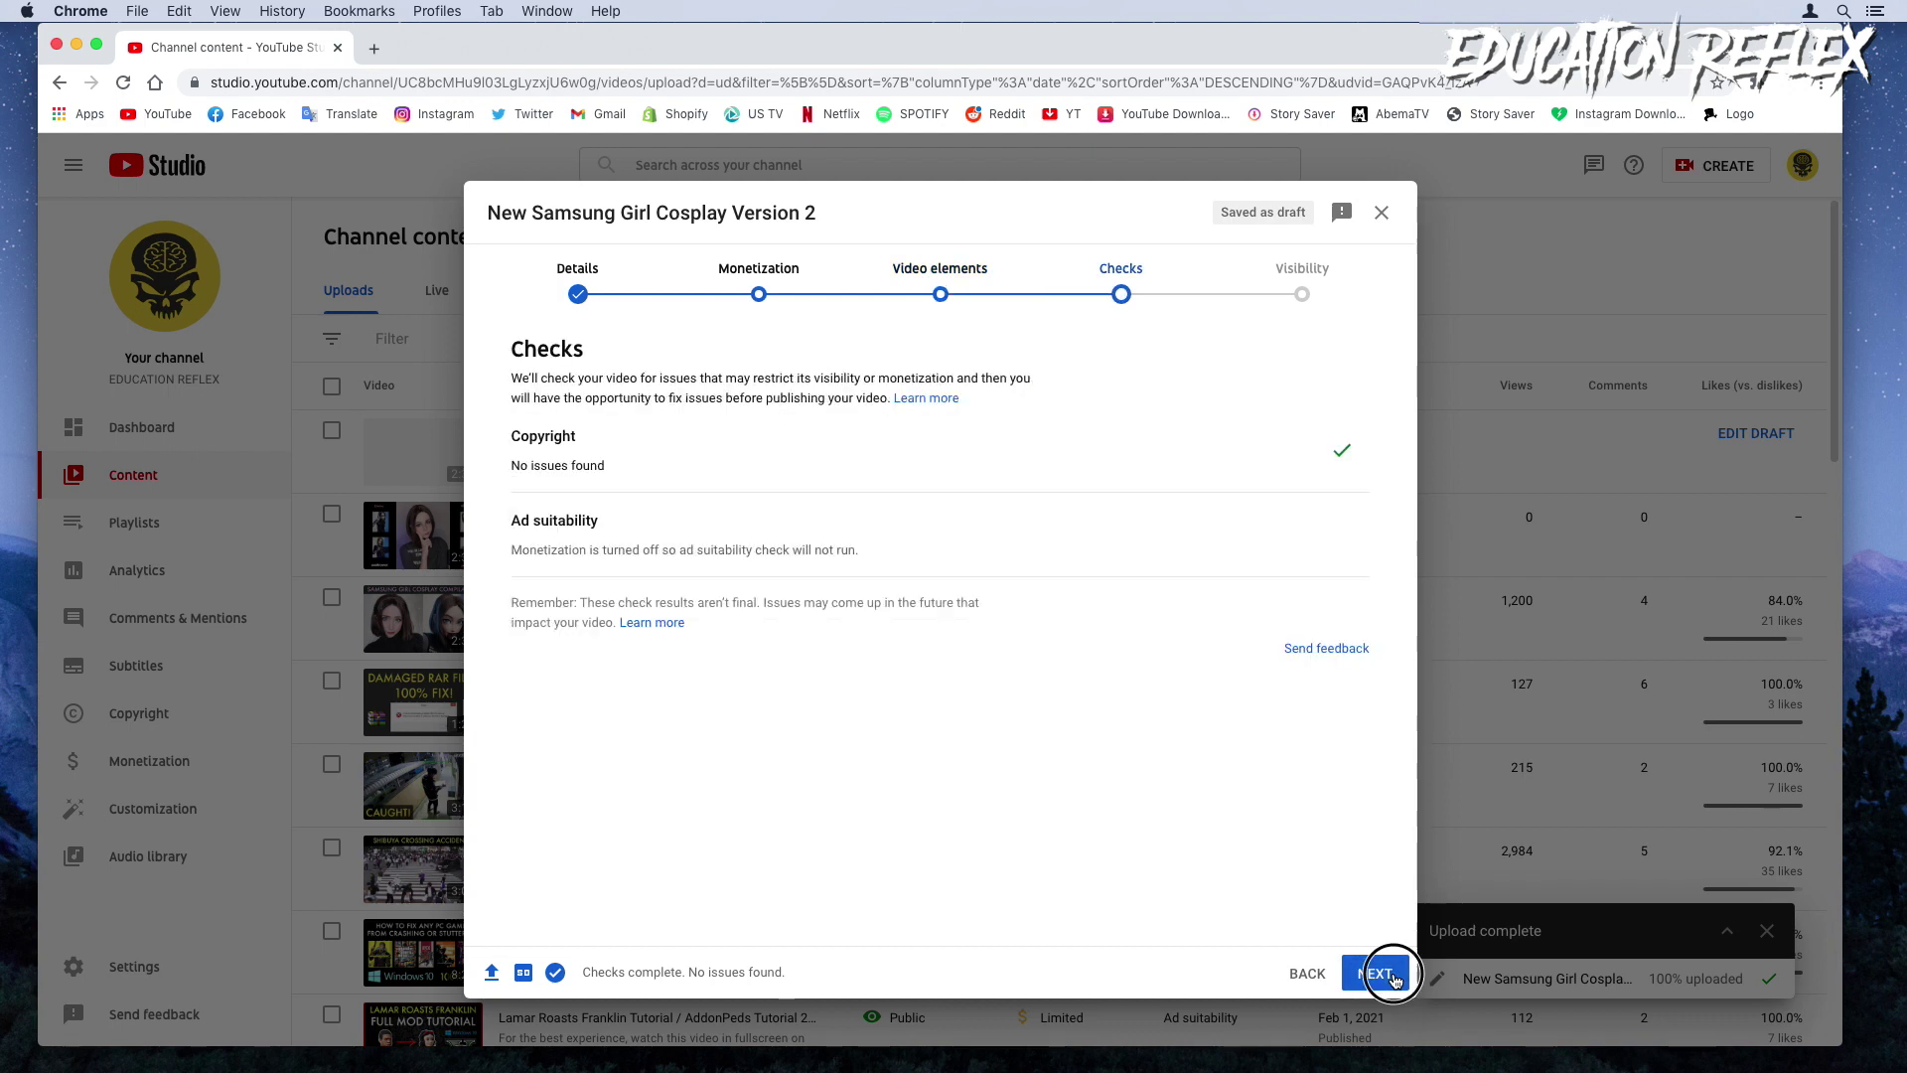
{"action": "left_click", "coordinate": [1393, 980]}
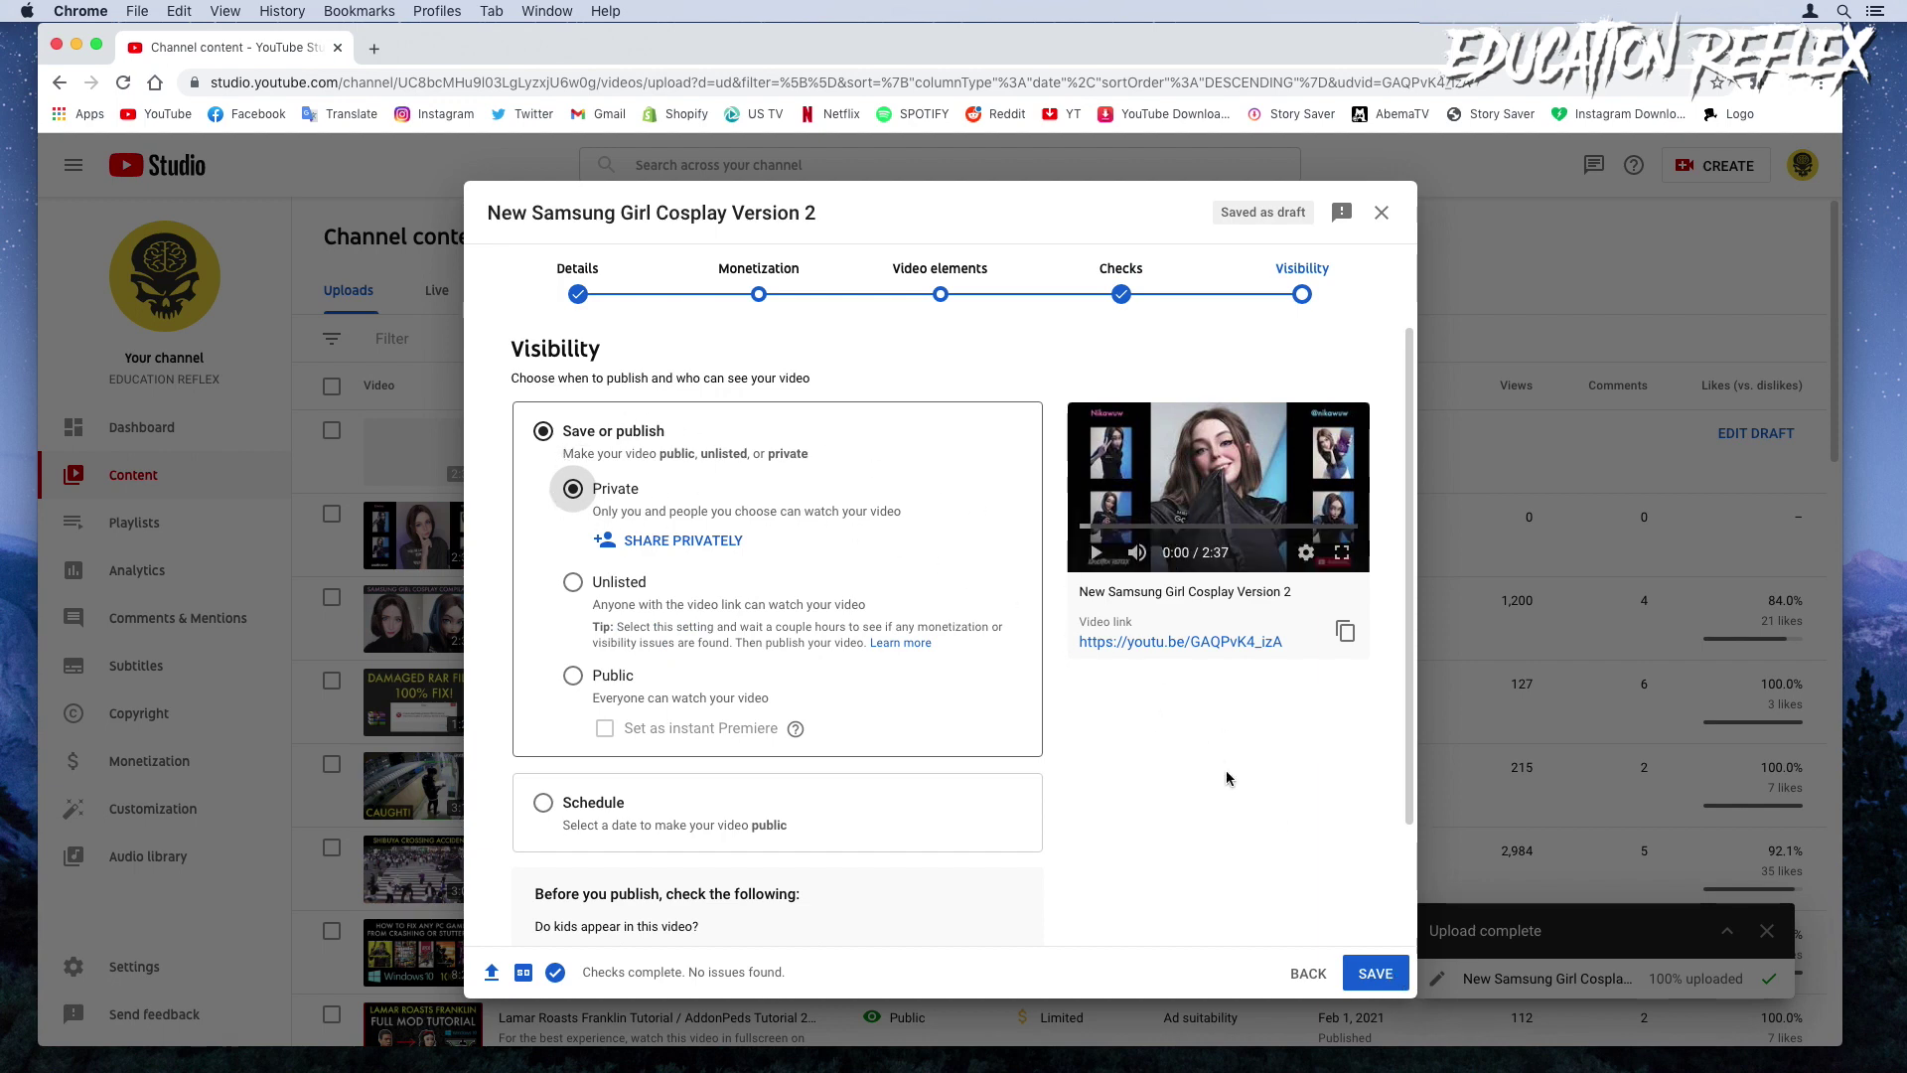
{"action": "left_click", "coordinate": [1380, 974]}
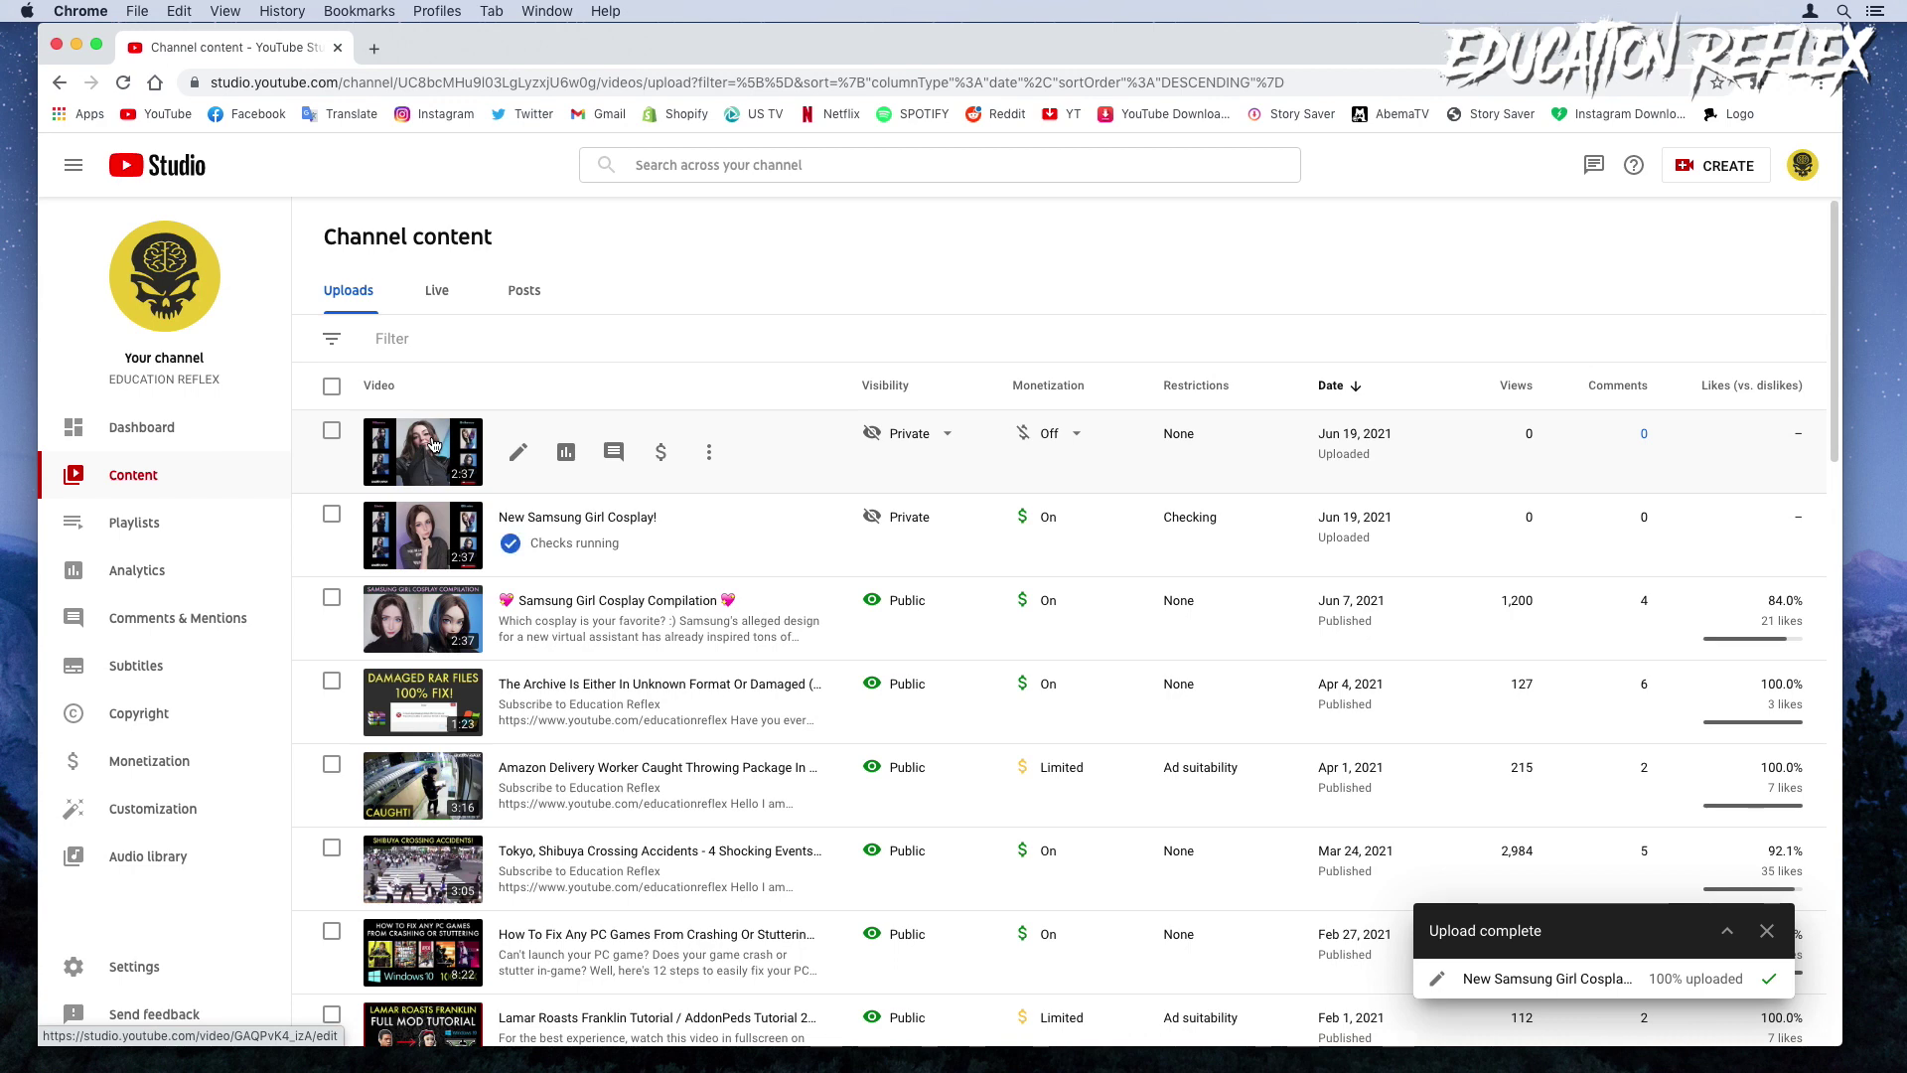
- Switch the Version 2 video's monetization to On in its Monetization settings
{"action": "left_click", "coordinate": [433, 445]}
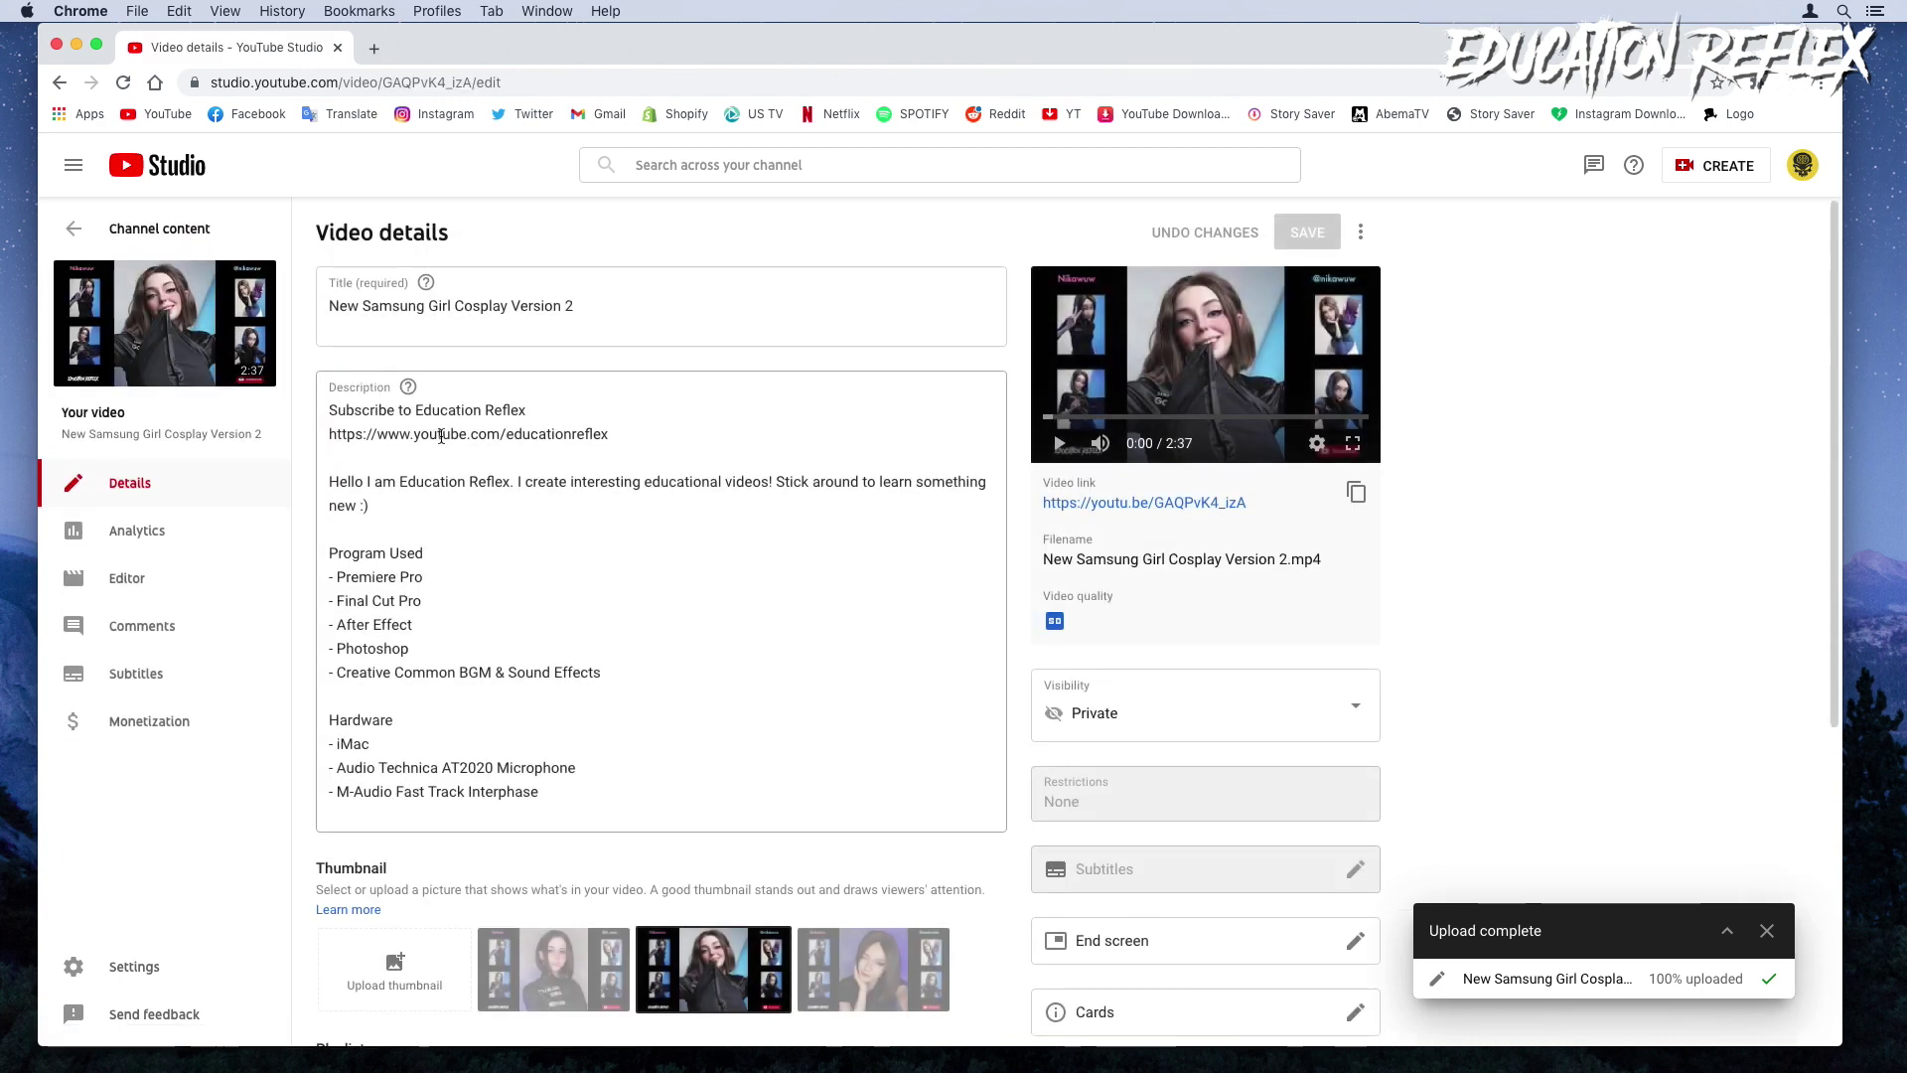
{"action": "left_click", "coordinate": [172, 717]}
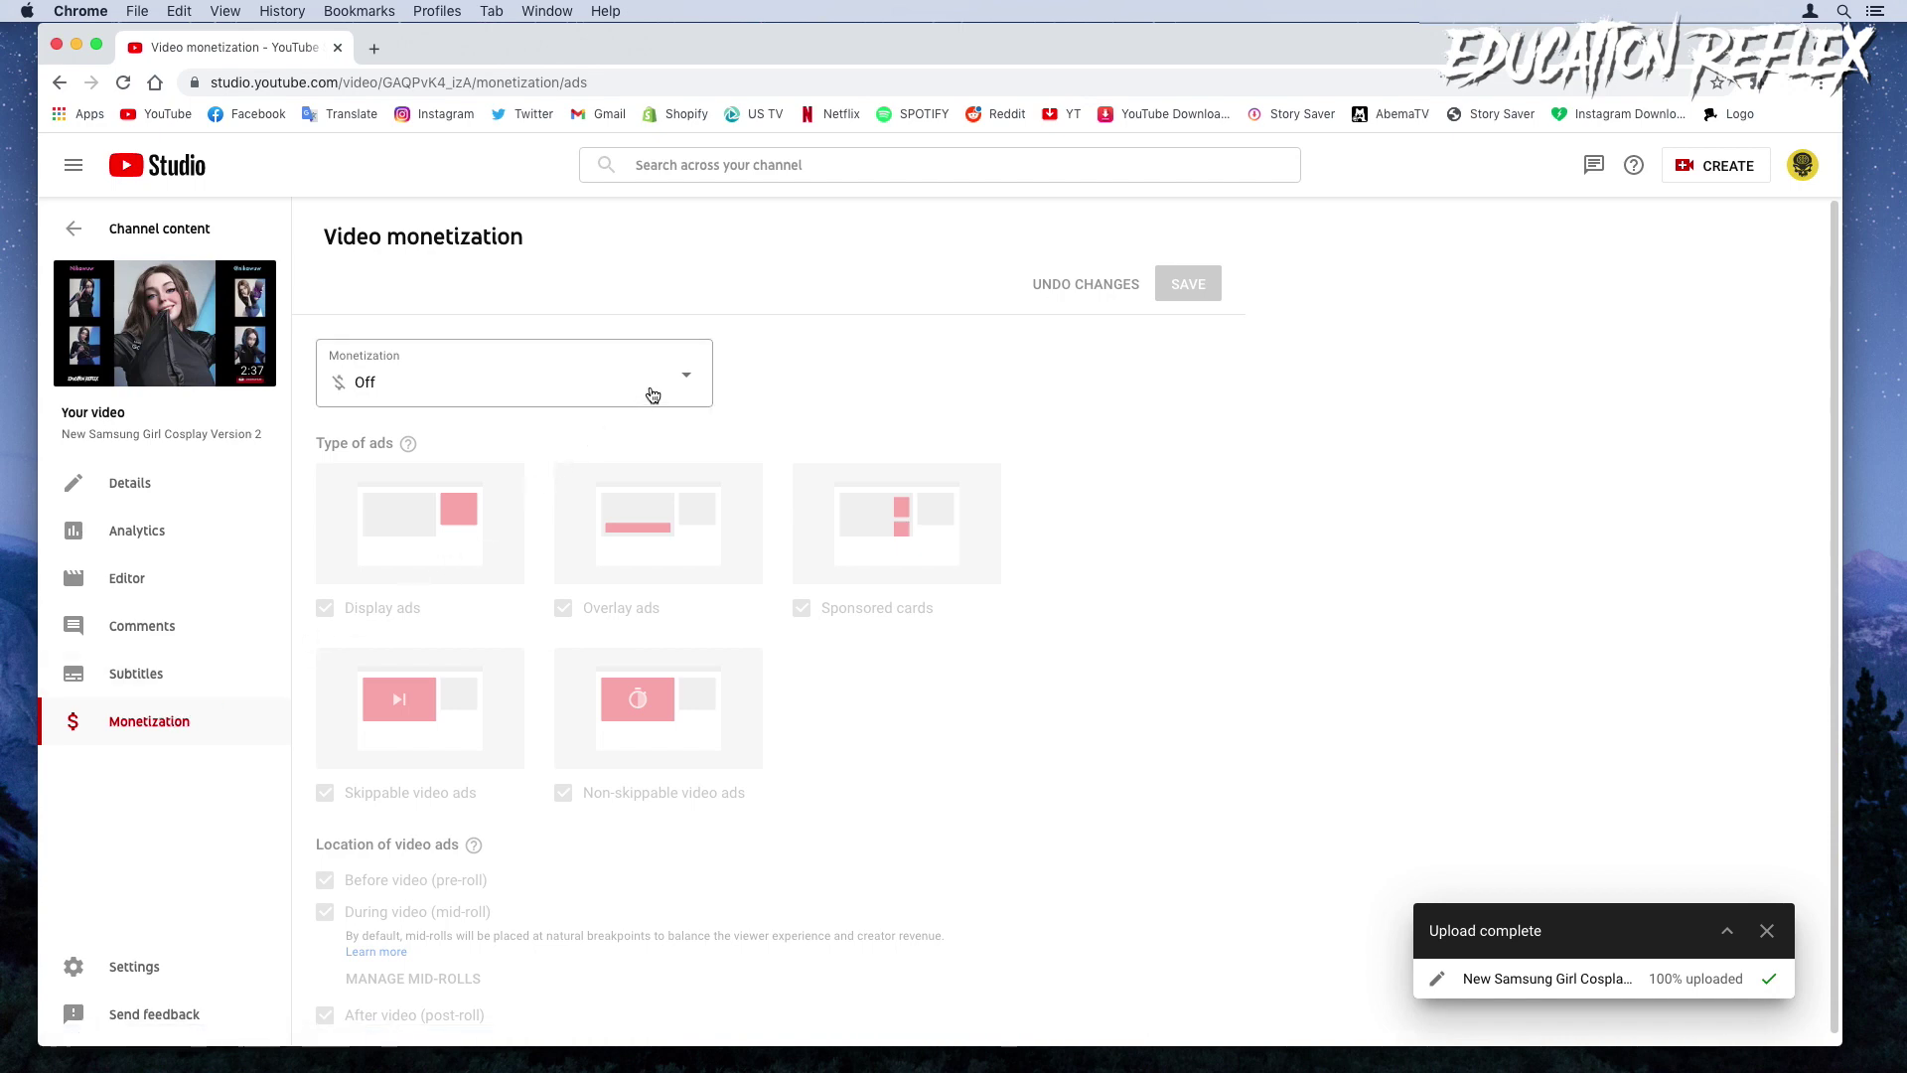
{"action": "left_click", "coordinate": [681, 375]}
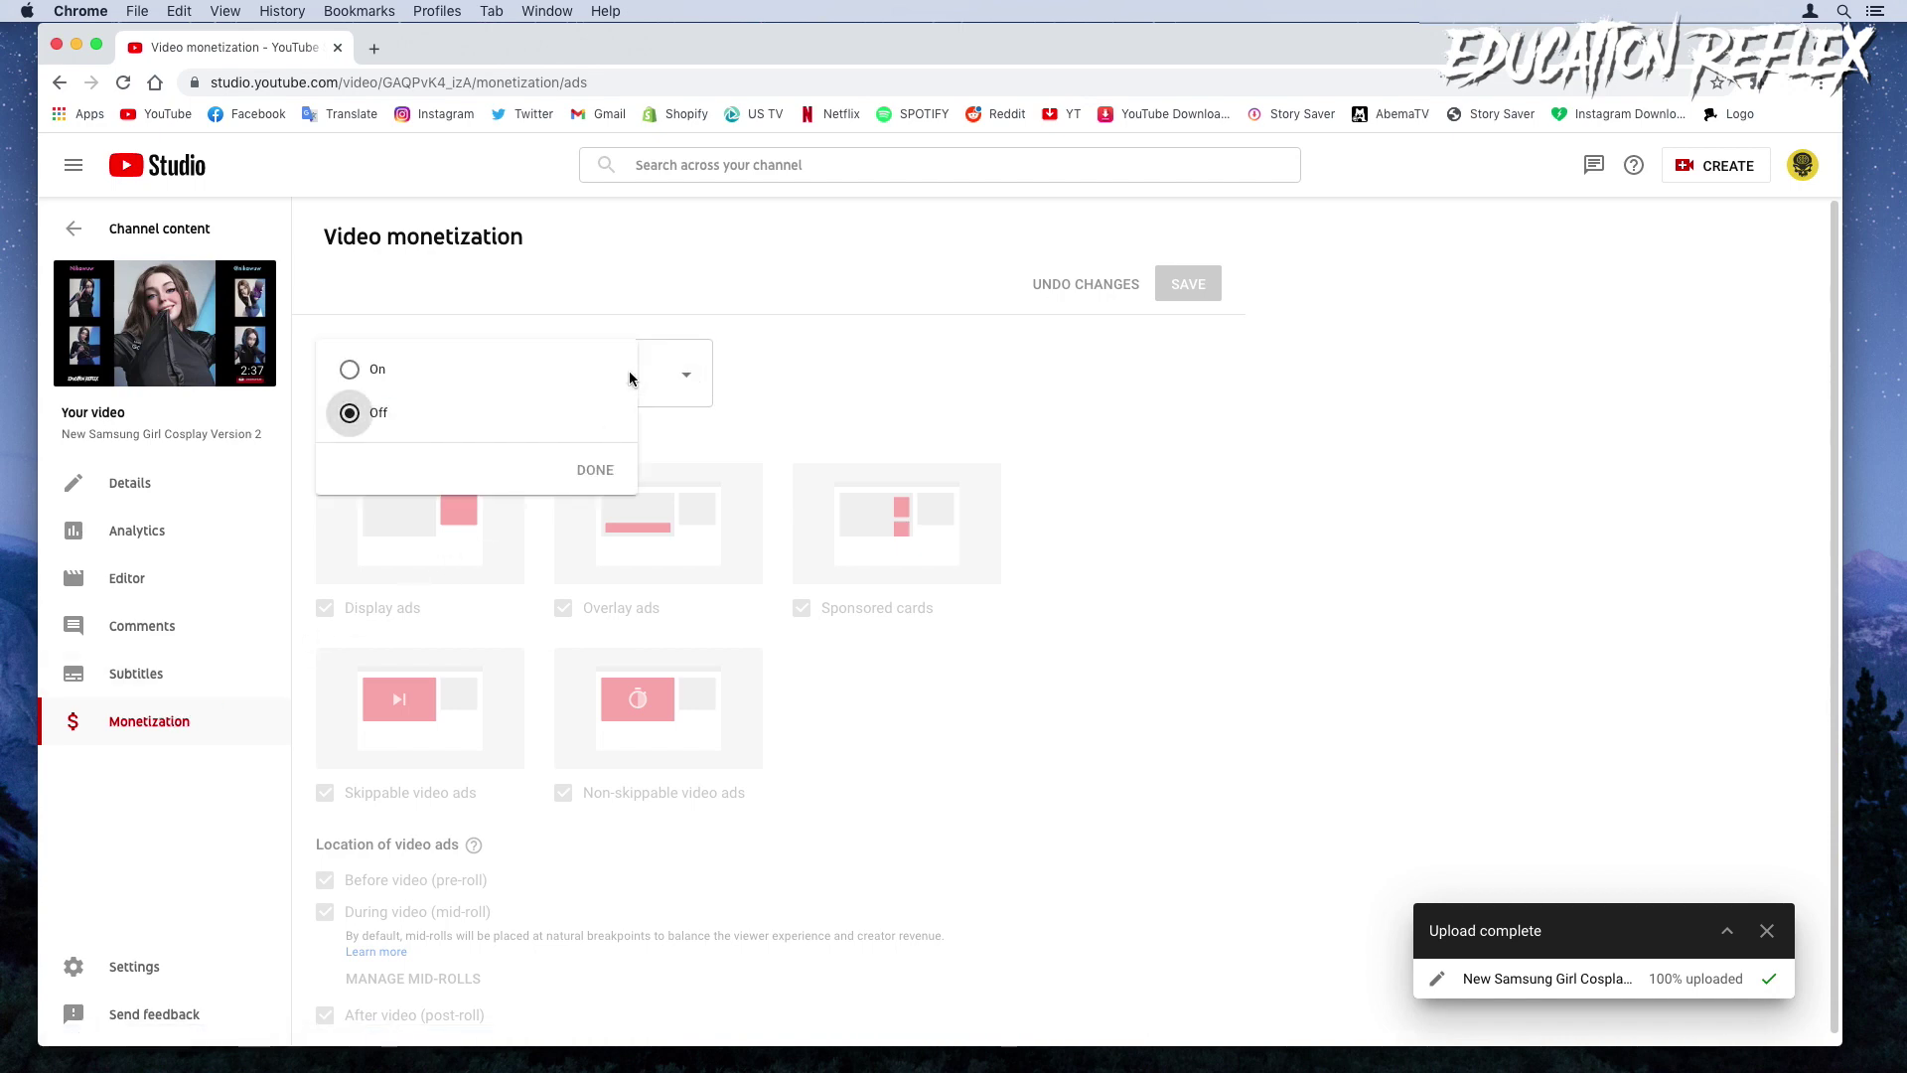
{"action": "left_click", "coordinate": [352, 370]}
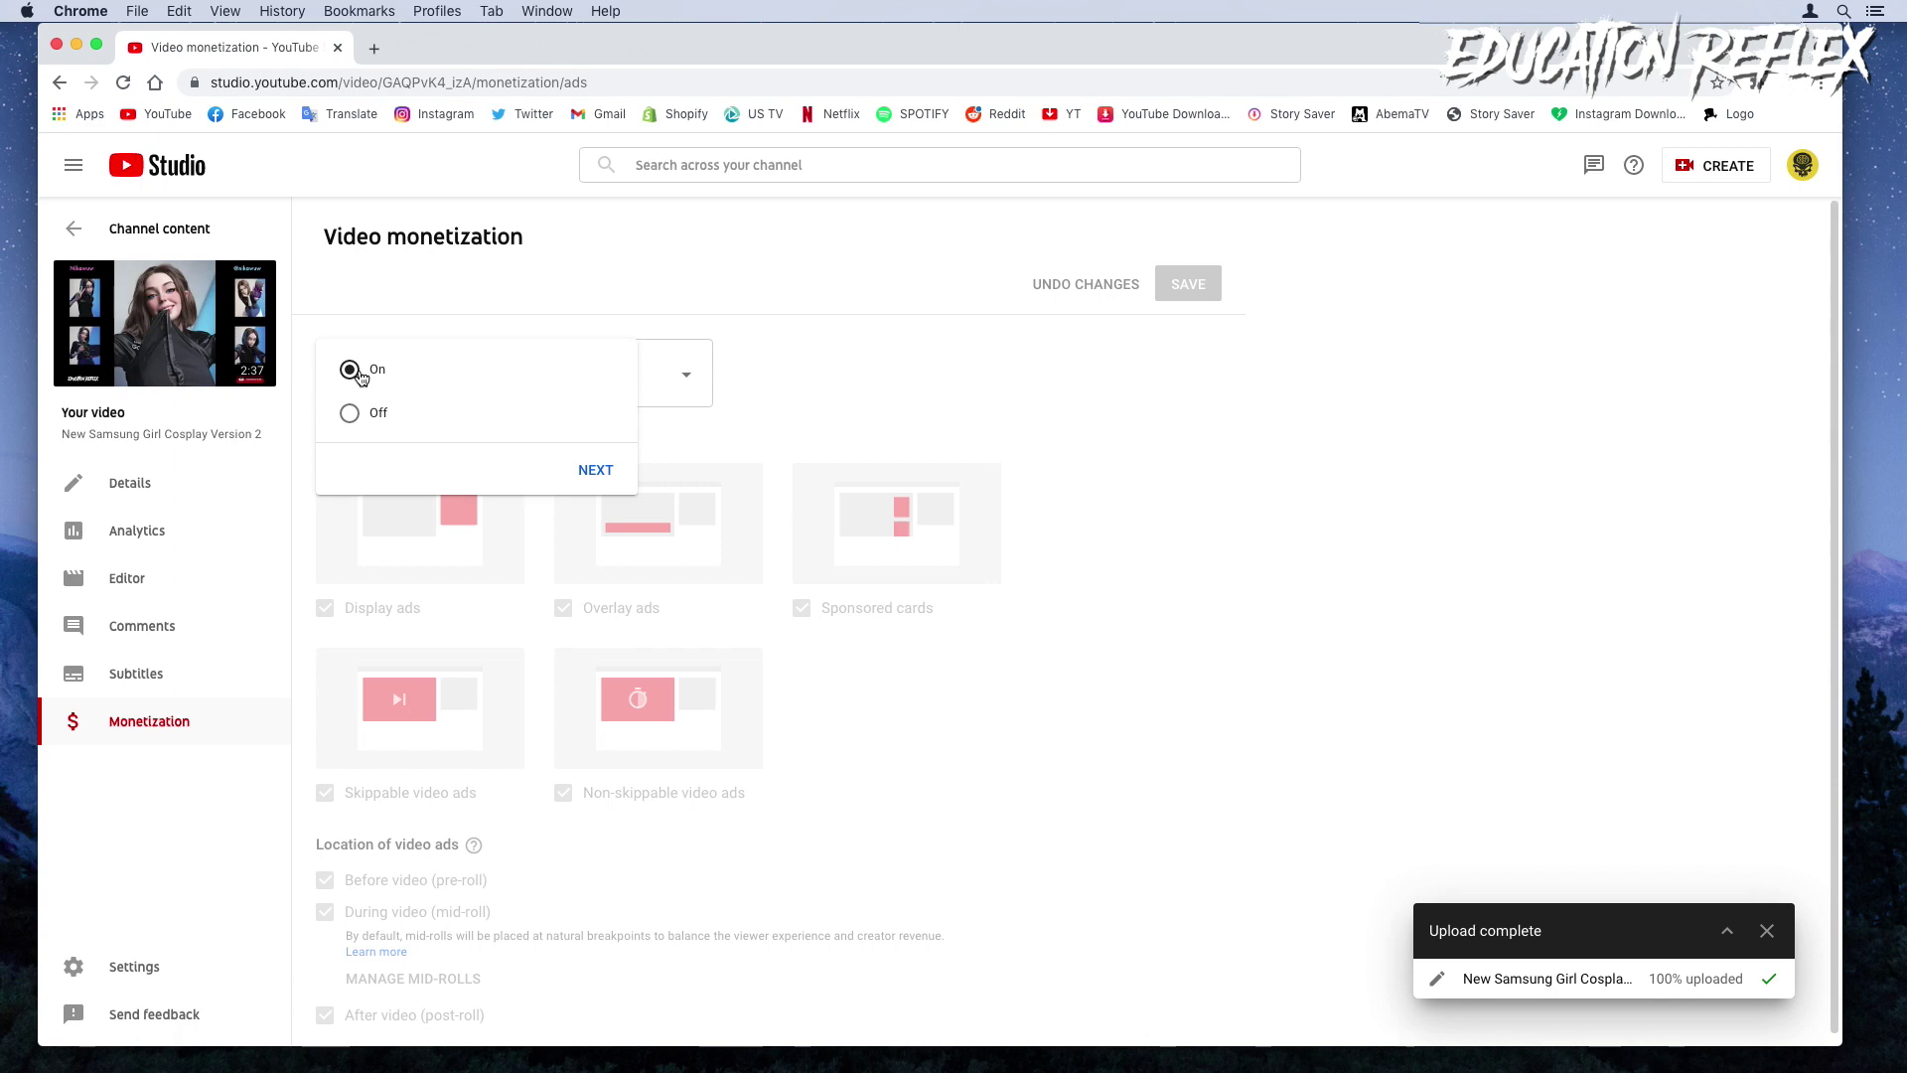
{"action": "left_click", "coordinate": [595, 471]}
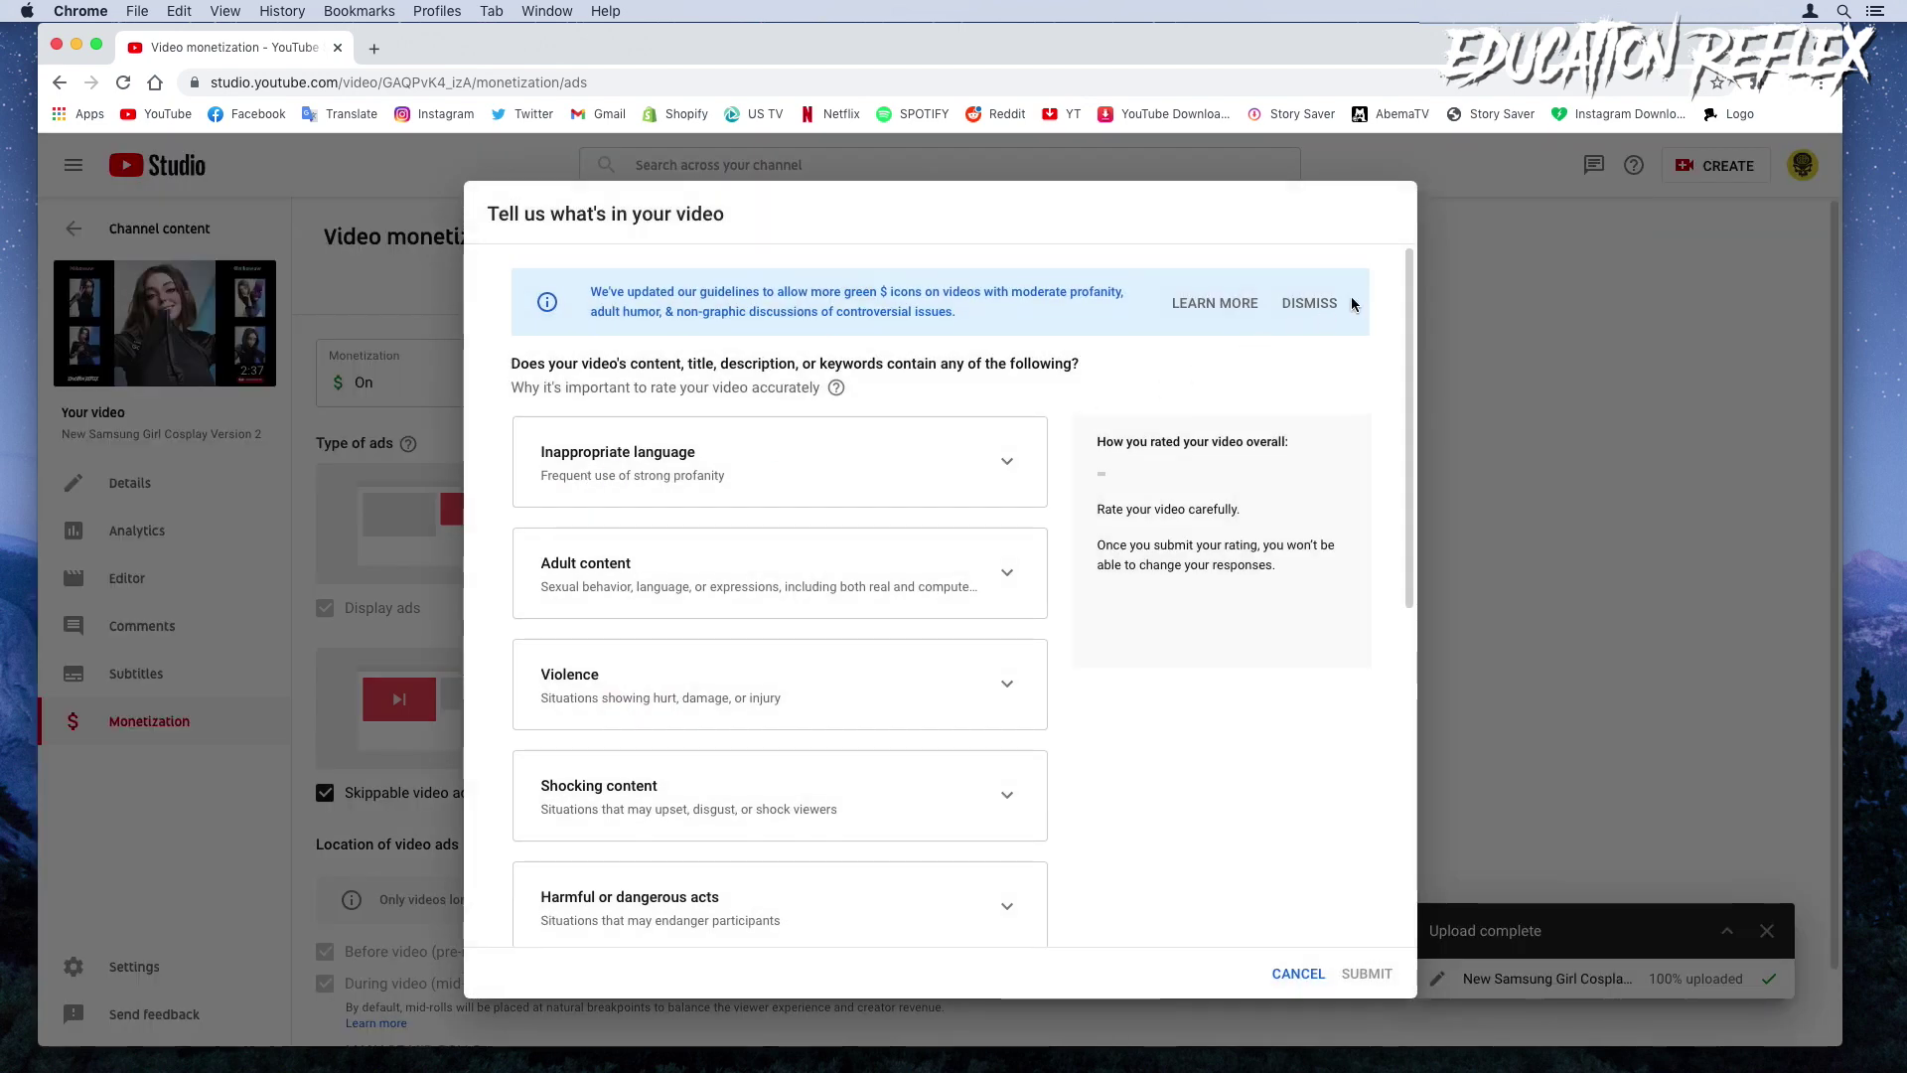
- Rate the content as 'None of the above', submit, save, and return to Channel content
{"action": "left_click_drag", "start_coordinate": [1406, 276], "coordinate": [1371, 640]}
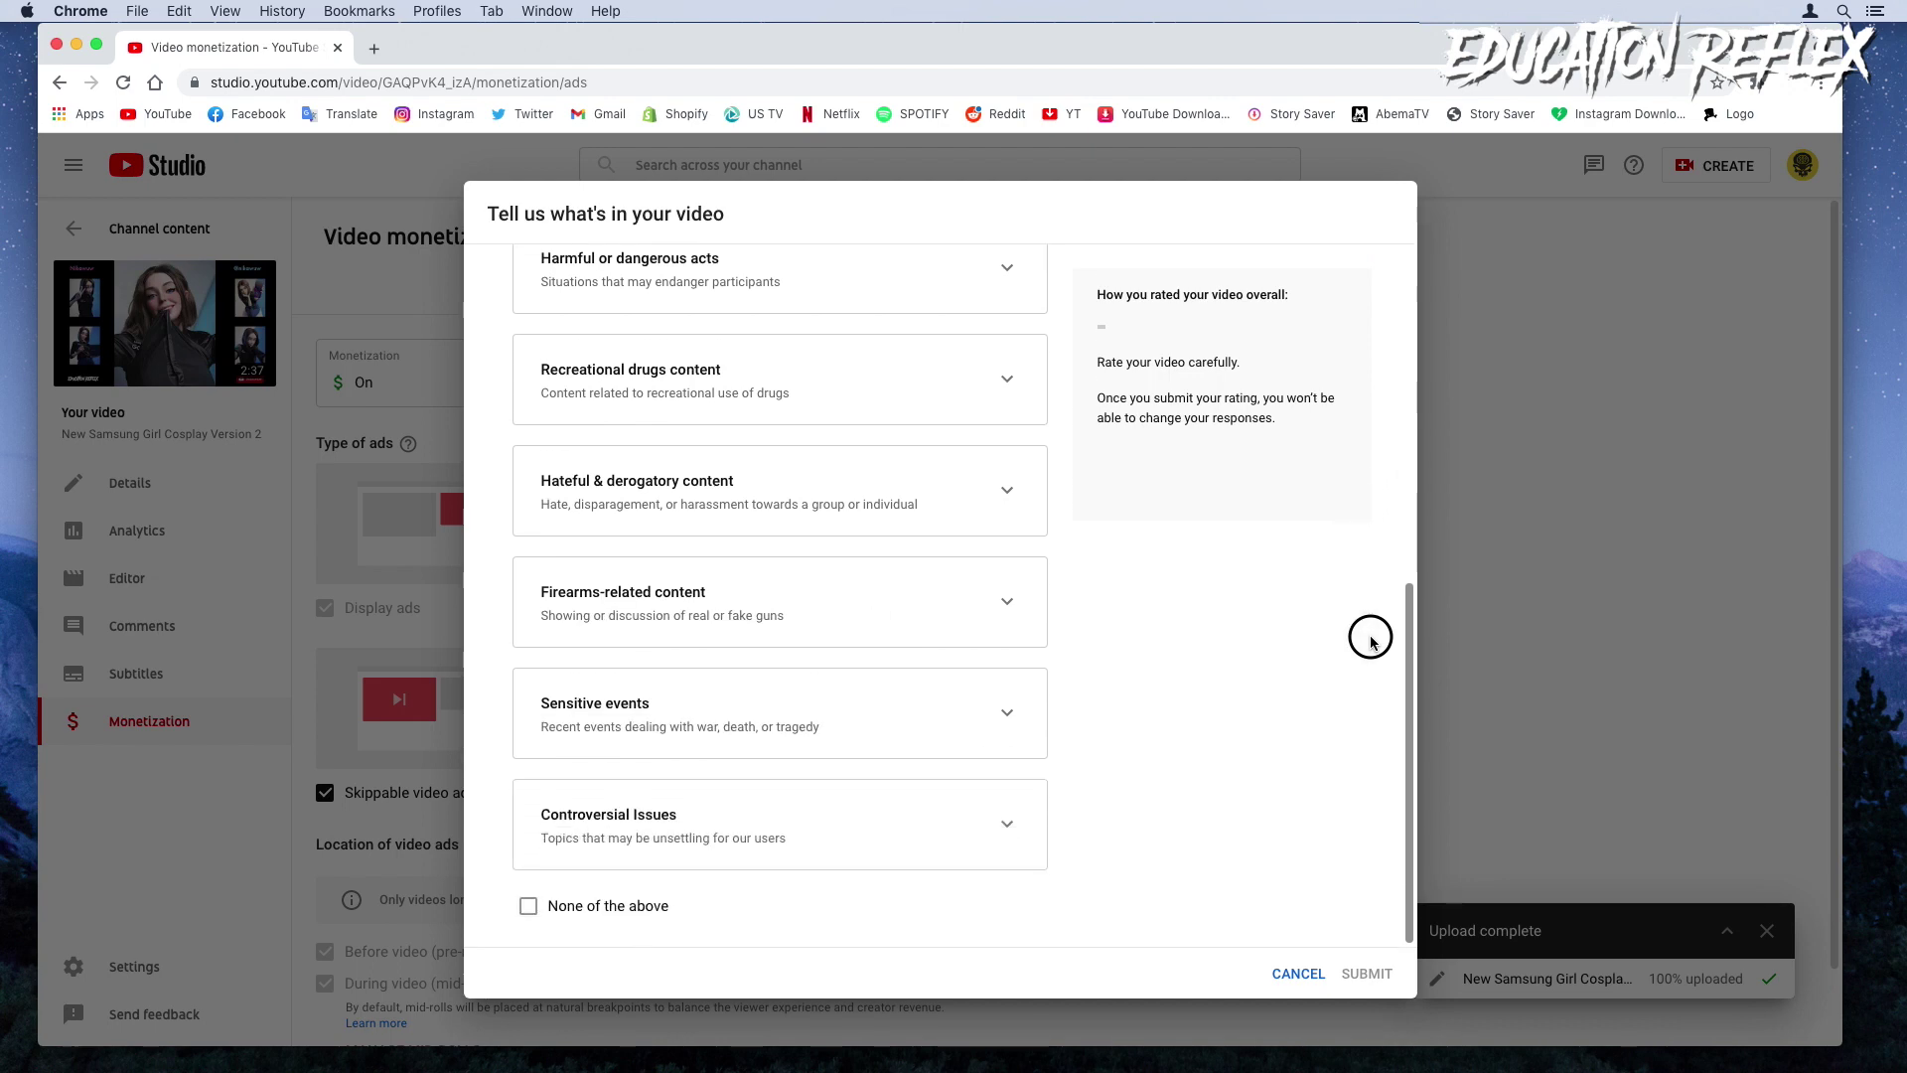
{"action": "left_click", "coordinate": [648, 906]}
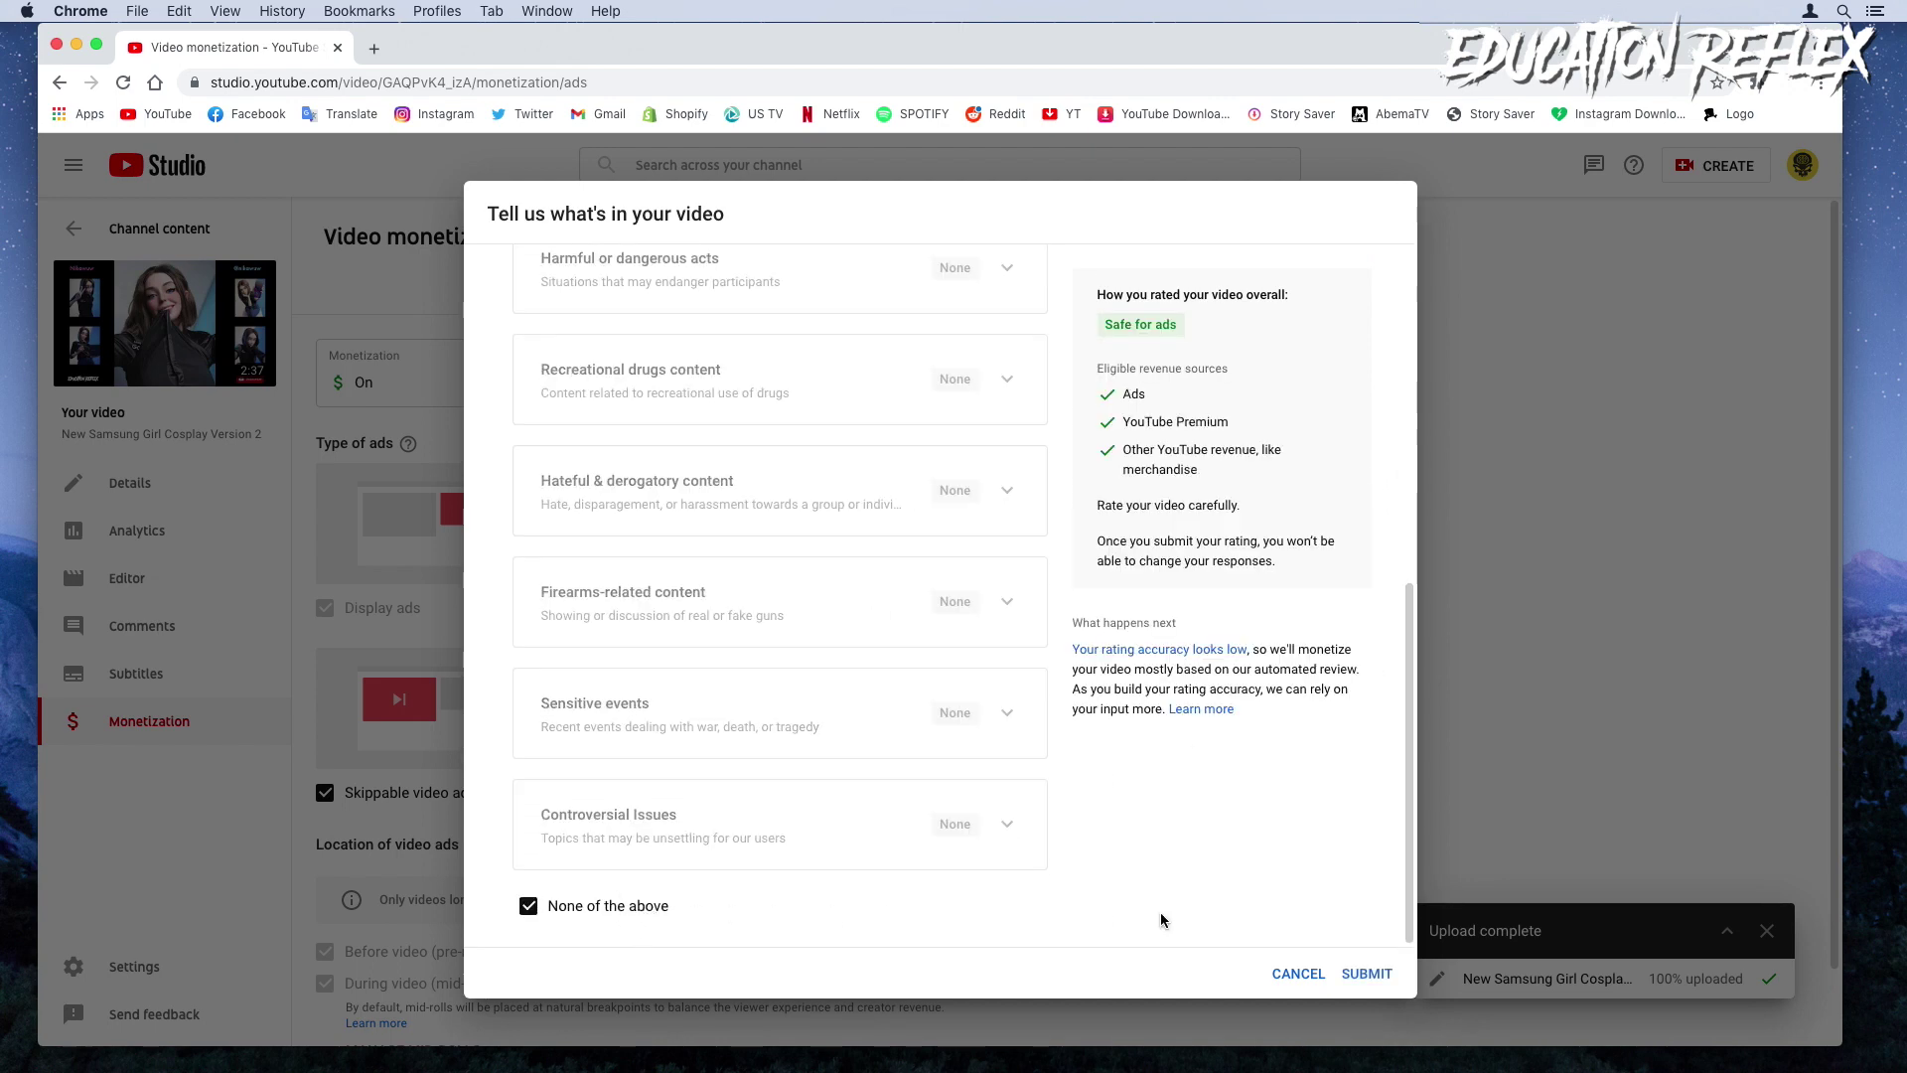
{"action": "left_click", "coordinate": [1367, 975]}
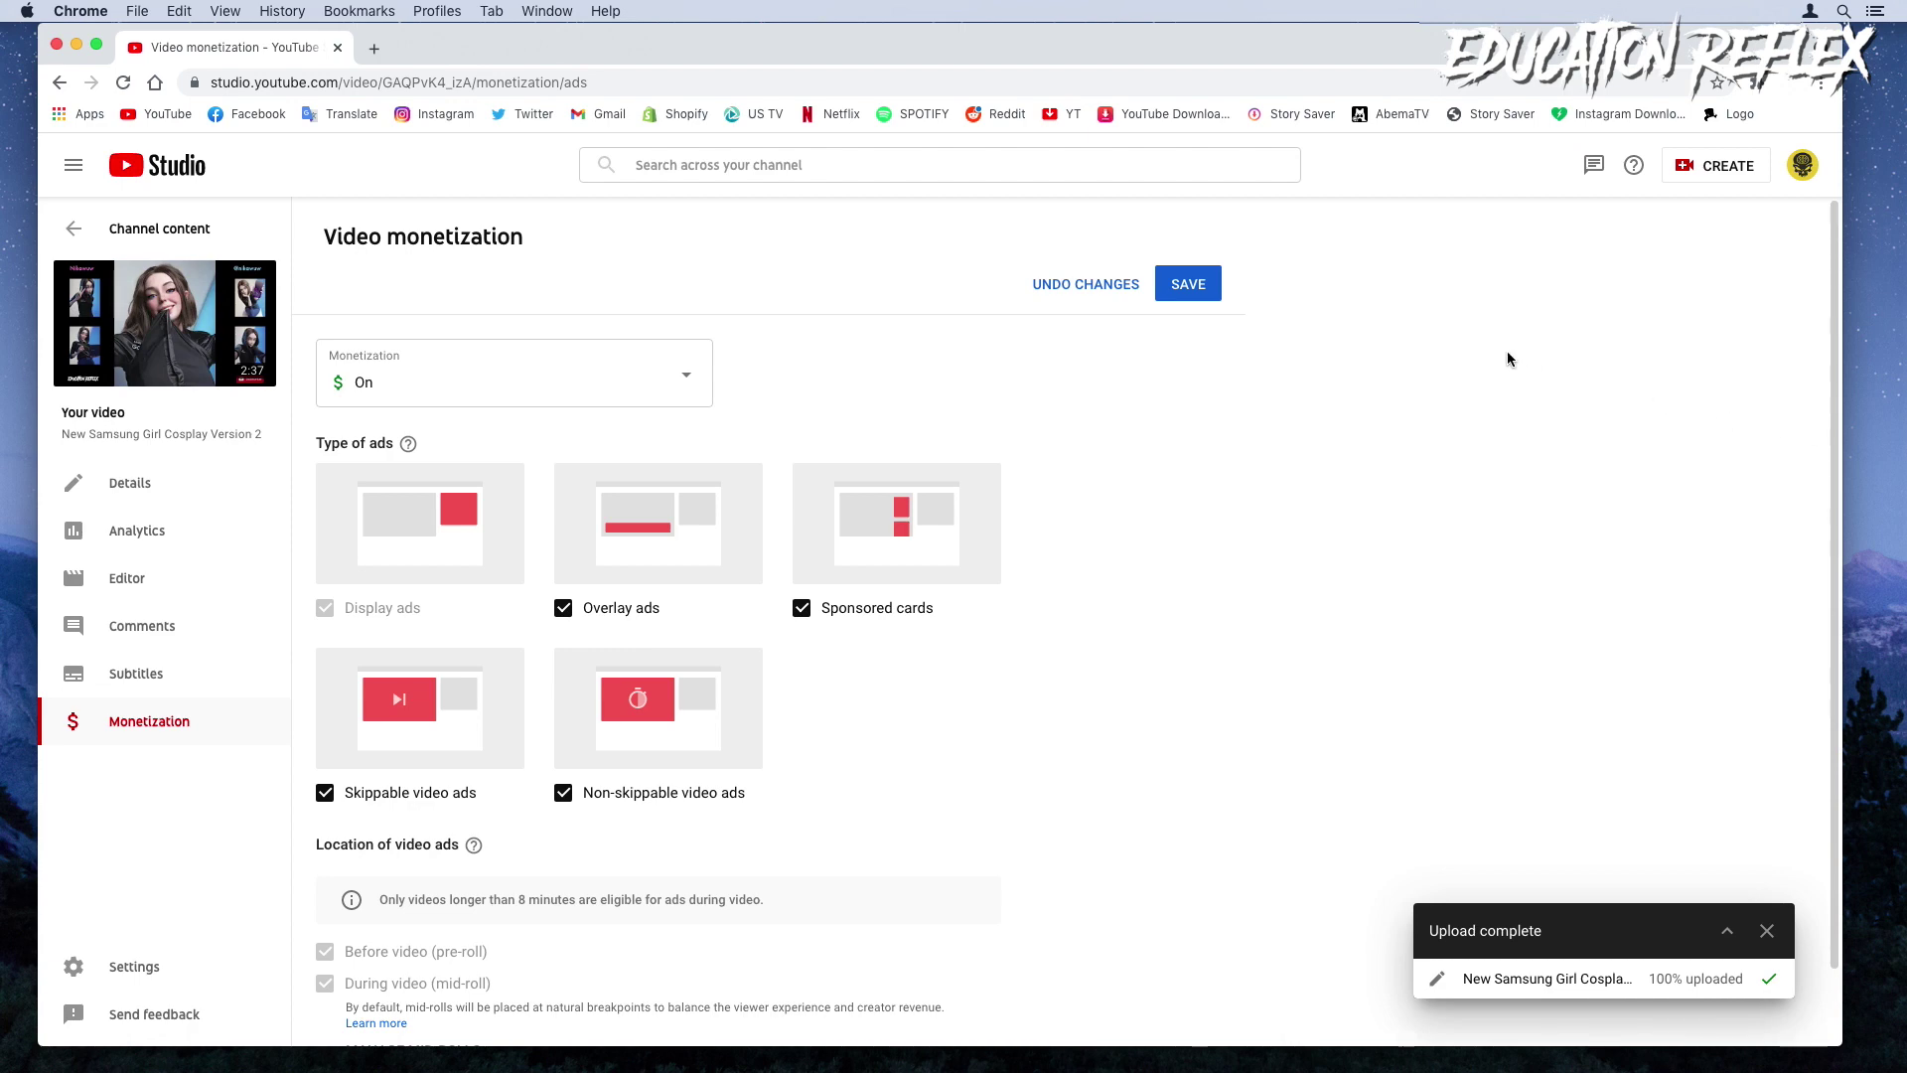
{"action": "left_click", "coordinate": [1193, 287]}
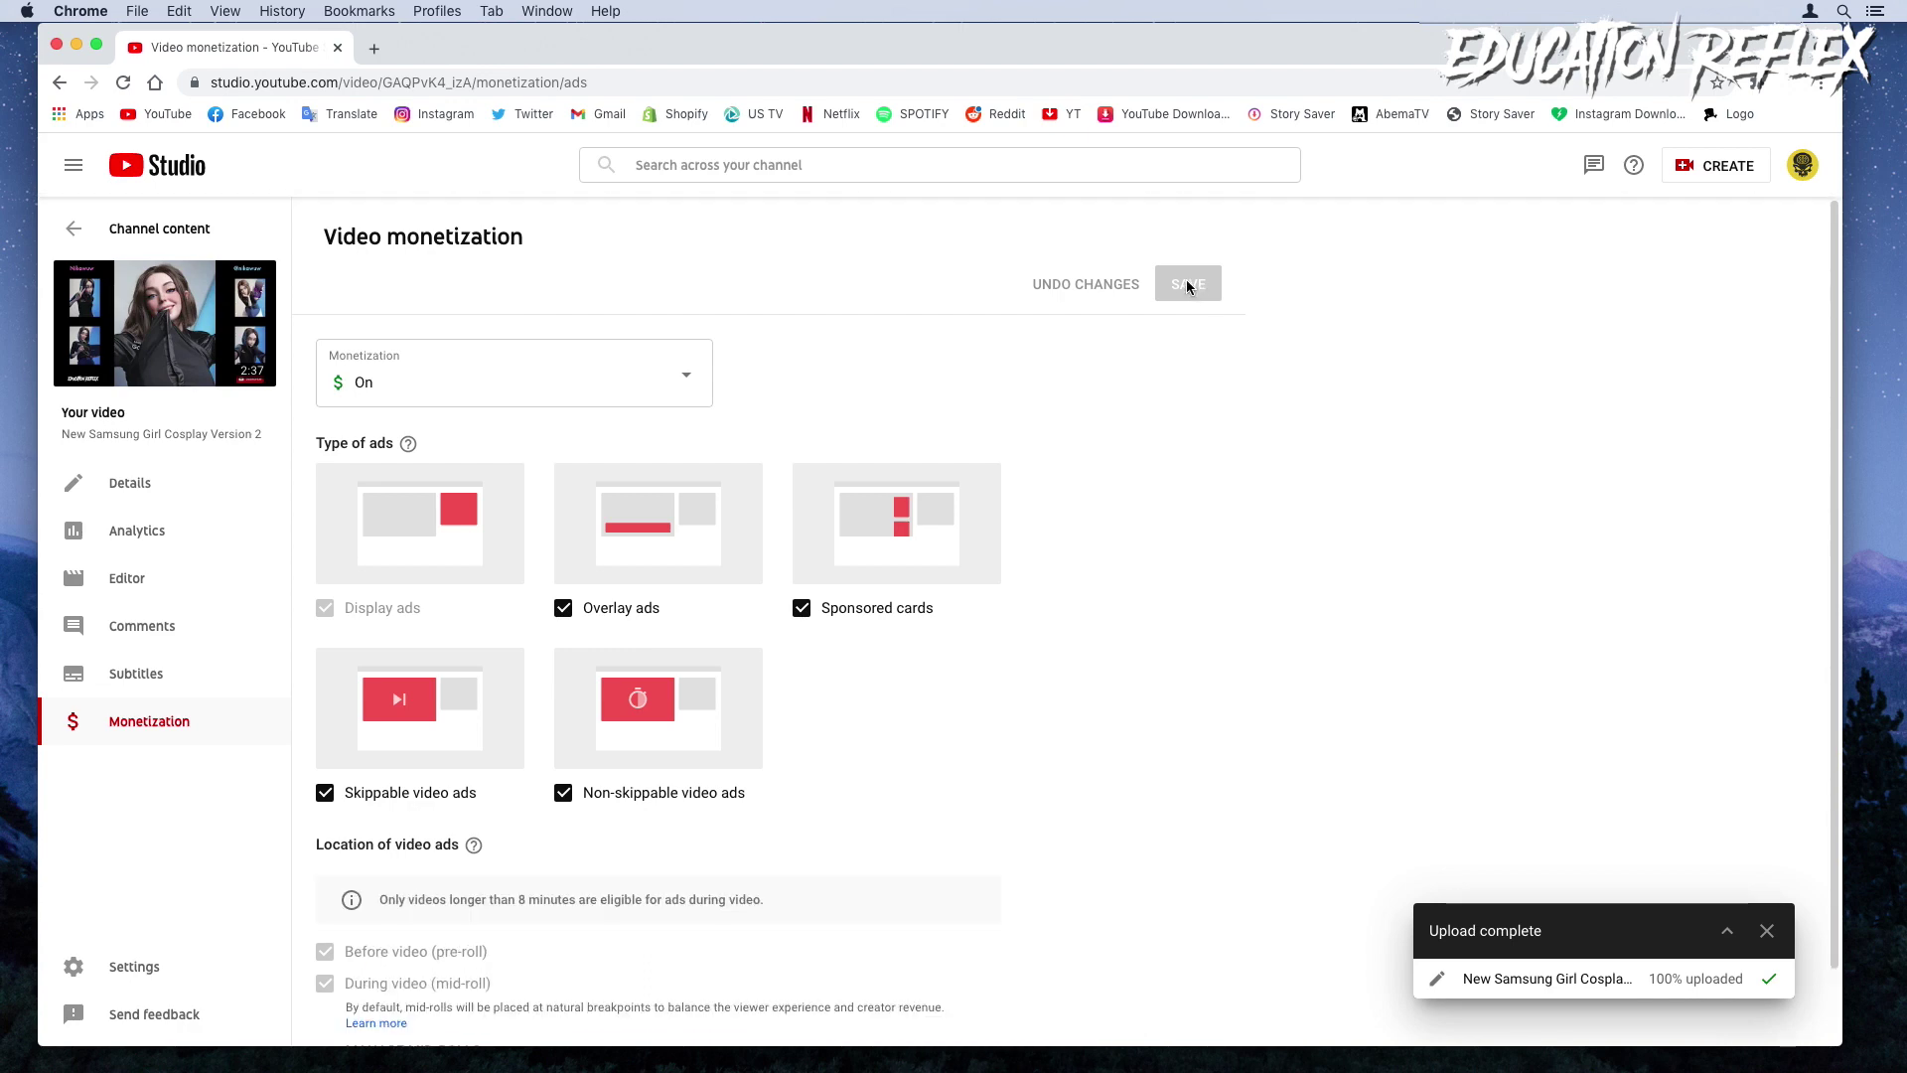
{"action": "left_click", "coordinate": [74, 228]}
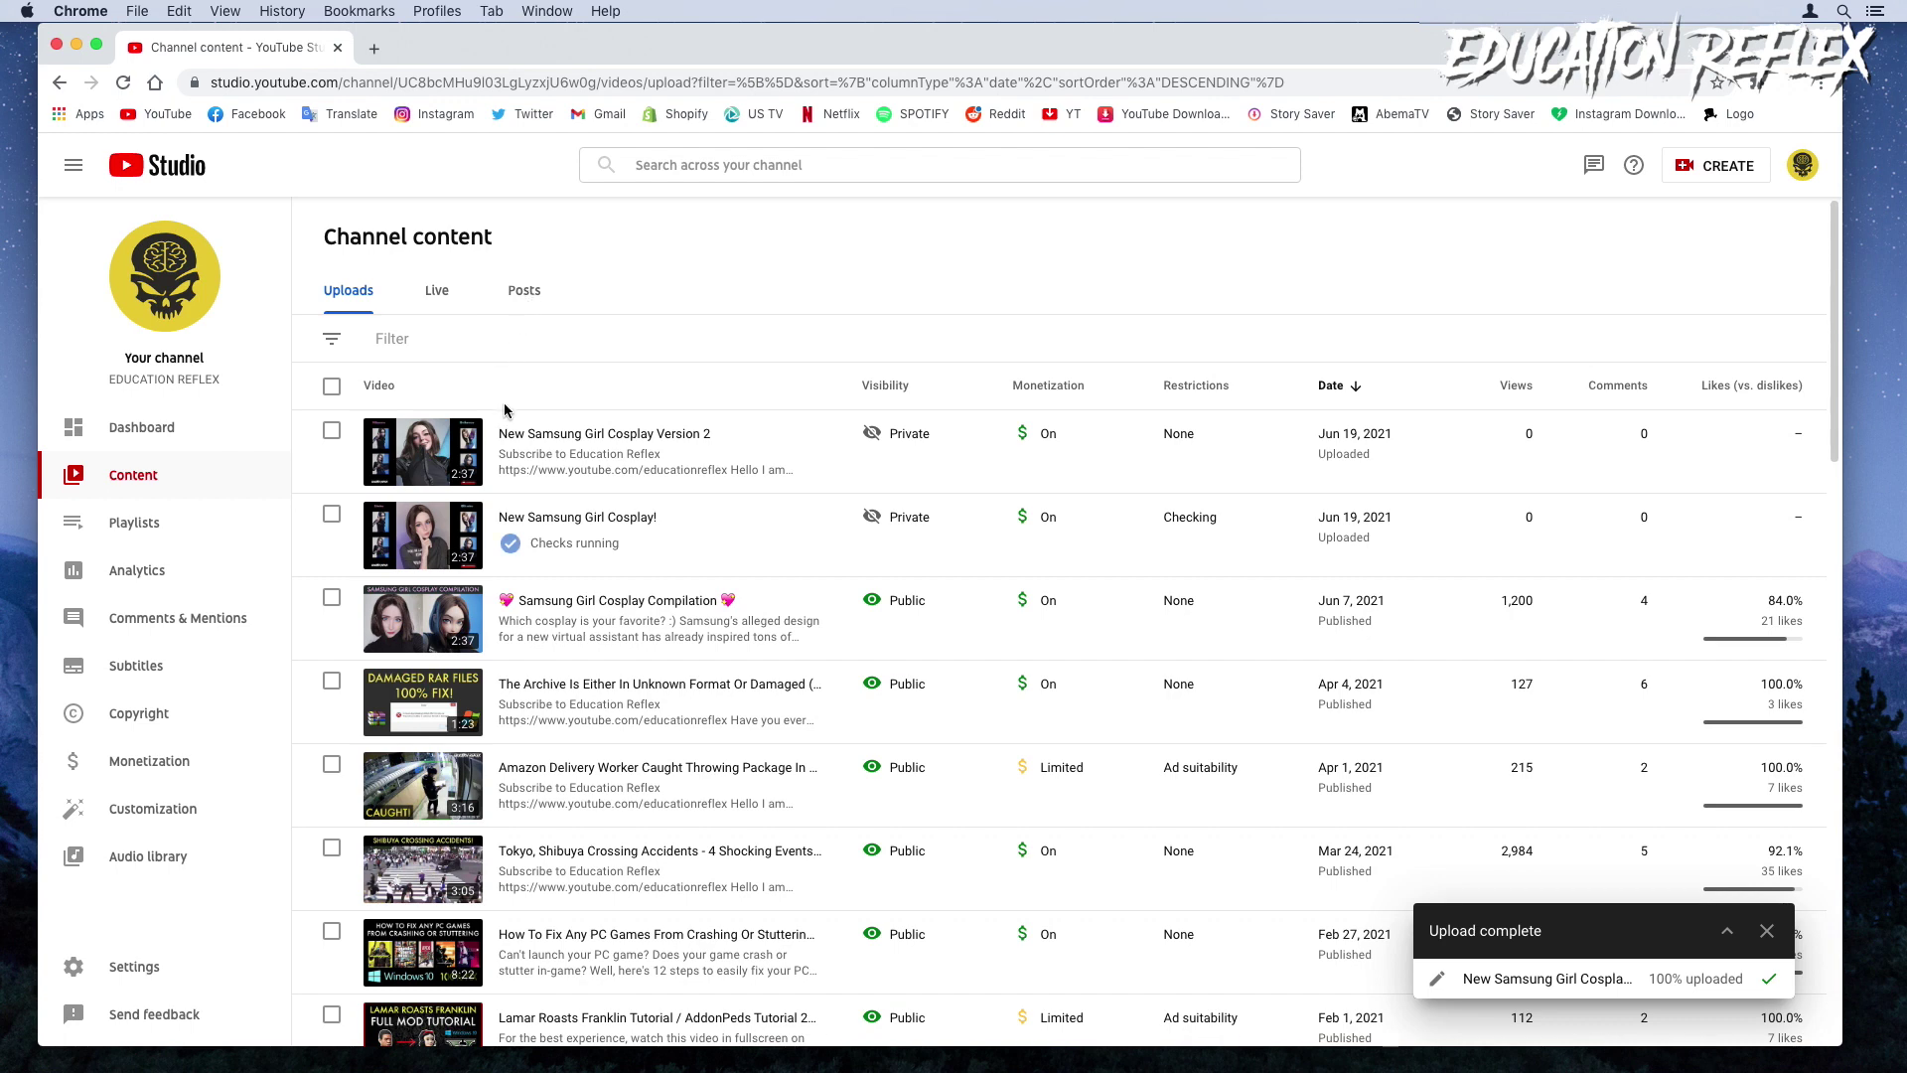
- Retitle the newest video from 'Version 2' to 'New Samsung Girl Cosplay!'
{"action": "left_click", "coordinate": [510, 458]}
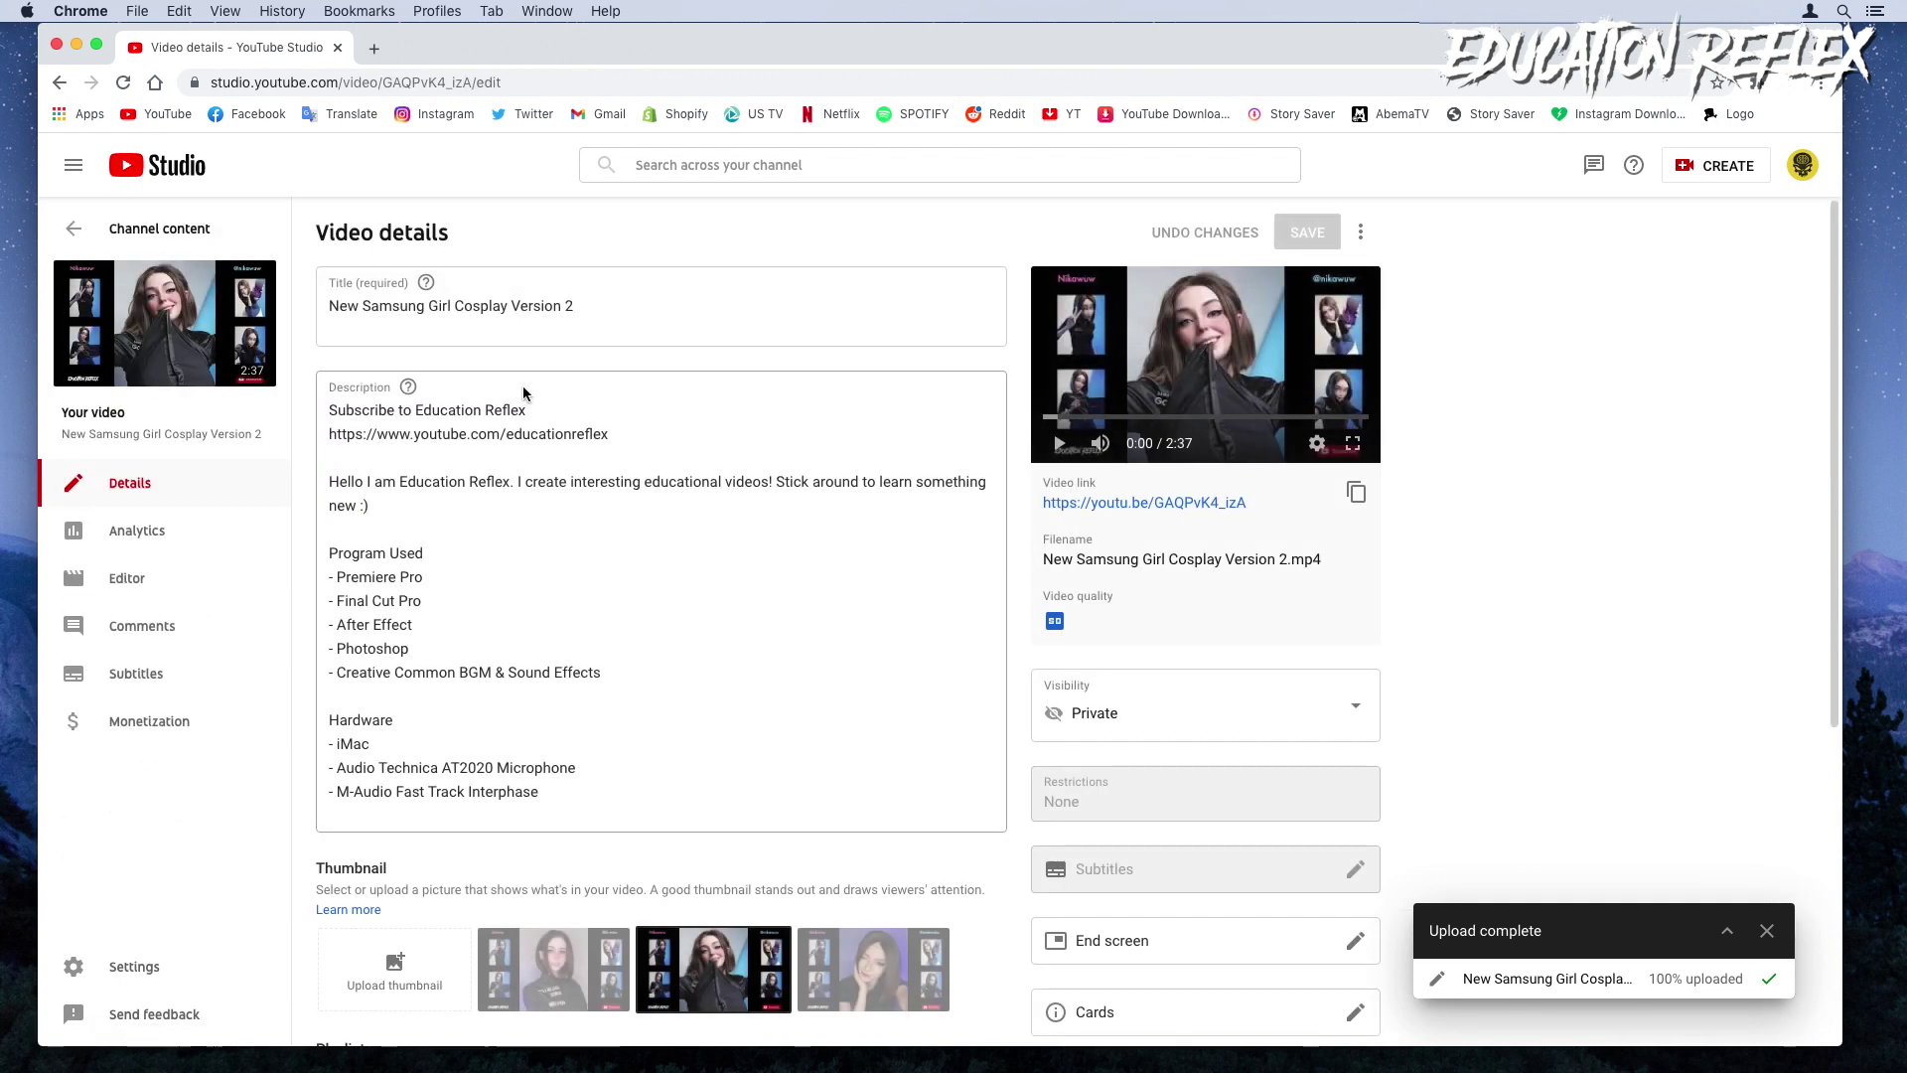
{"action": "left_click_drag", "start_coordinate": [510, 306], "coordinate": [576, 305]}
{"action": "key", "text": "BackSpace"}
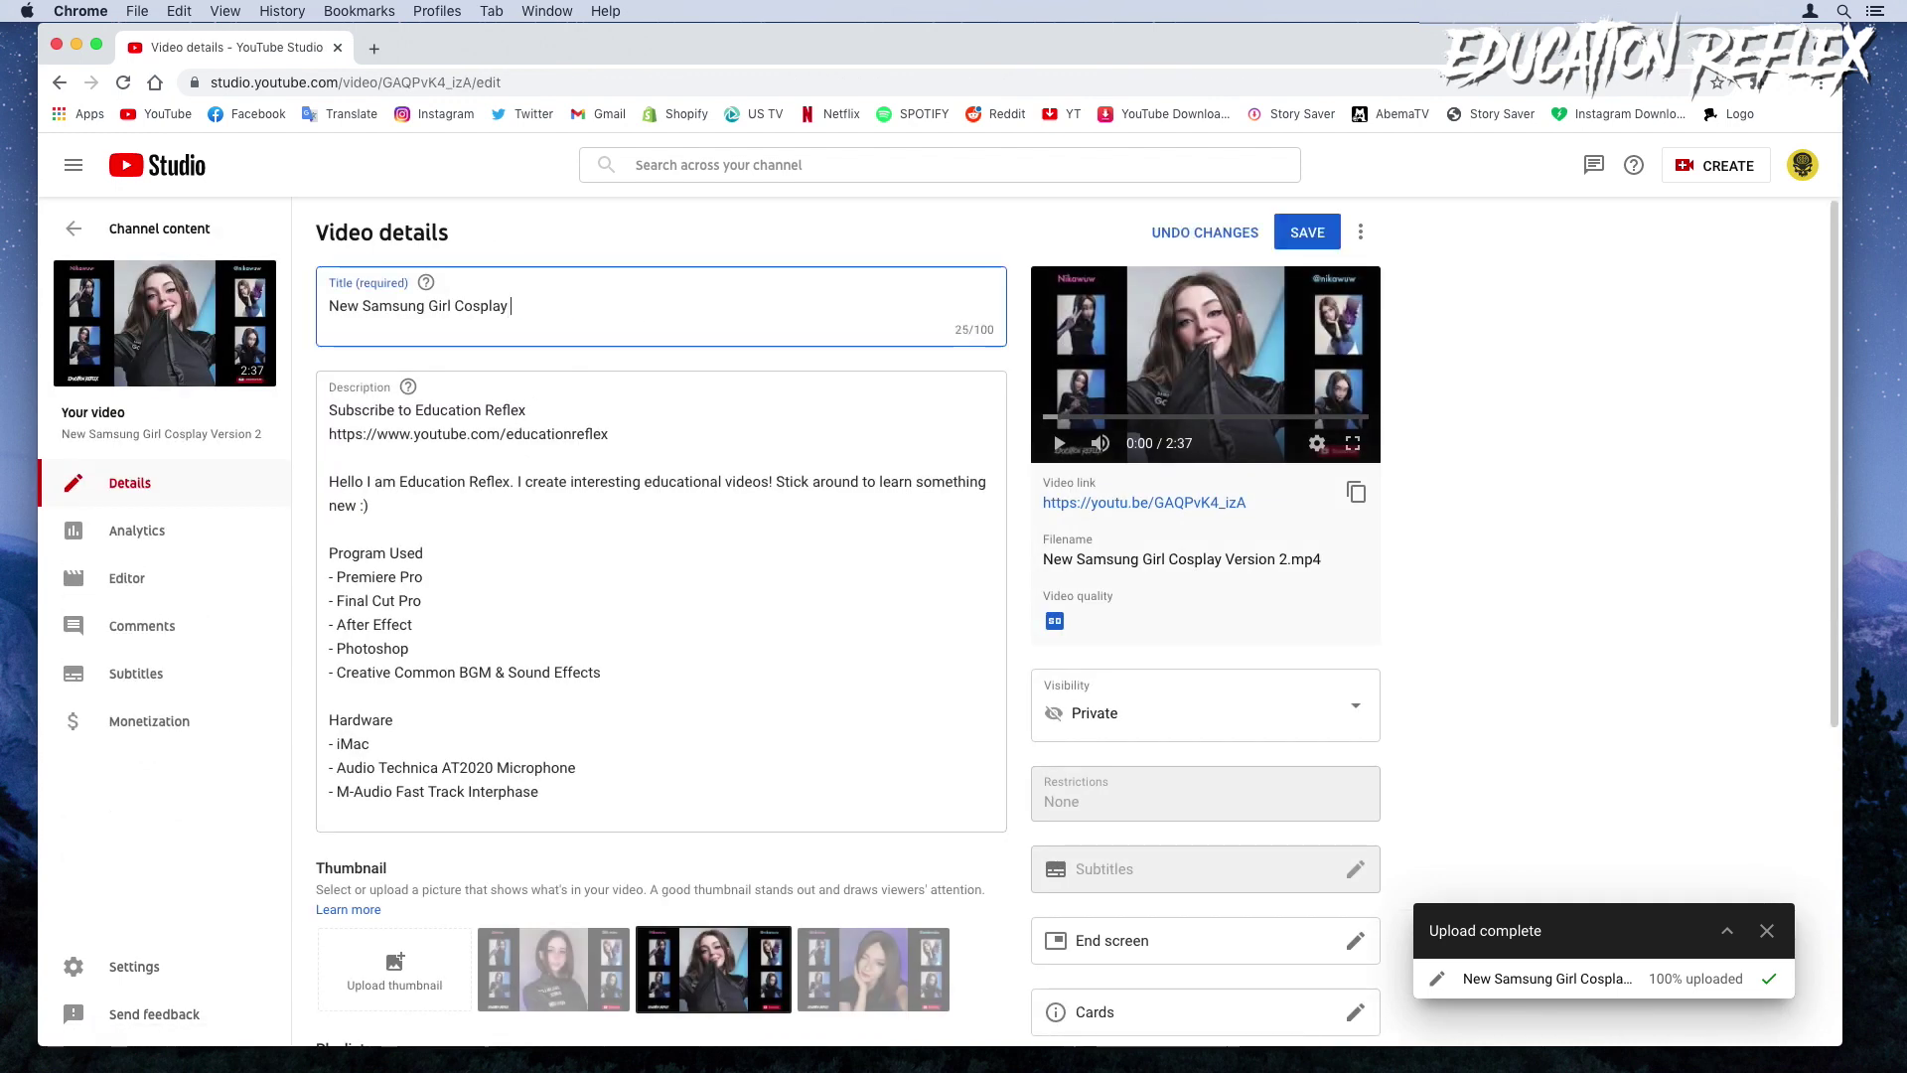
{"action": "type", "text": "("}
{"action": "key", "text": "BackSpace"}
{"action": "key", "text": "BackSpace"}
{"action": "type", "text": "!"}
- Add an opening line to the description starting 'You can edit your description'
{"action": "key", "text": "super+a"}
{"action": "key", "text": "super+c"}
{"action": "left_click", "coordinate": [623, 372]}
{"action": "key", "text": "Return"}
{"action": "key", "text": "Return"}
{"action": "key", "text": "Up"}
{"action": "key", "text": "Up"}
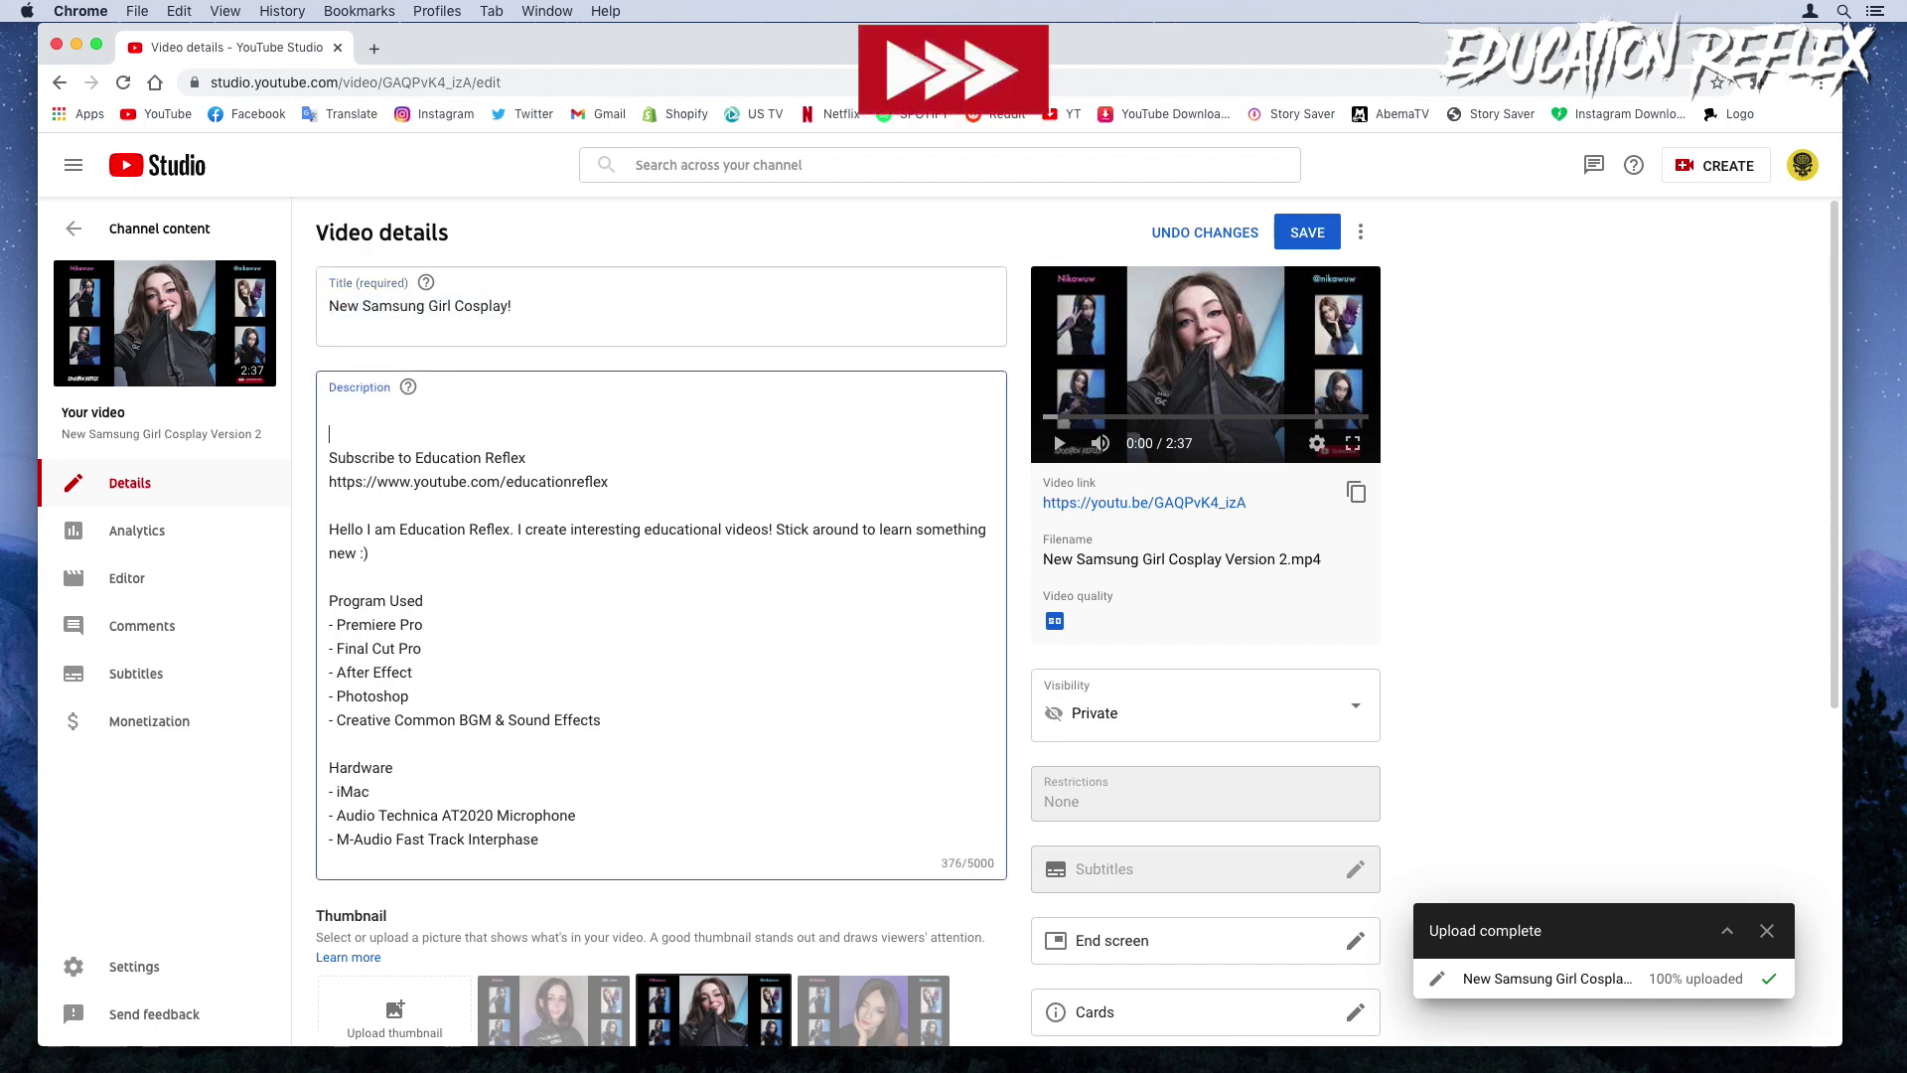
{"action": "key", "text": "super+v"}
{"action": "type", "text": "You can edit your description n"}
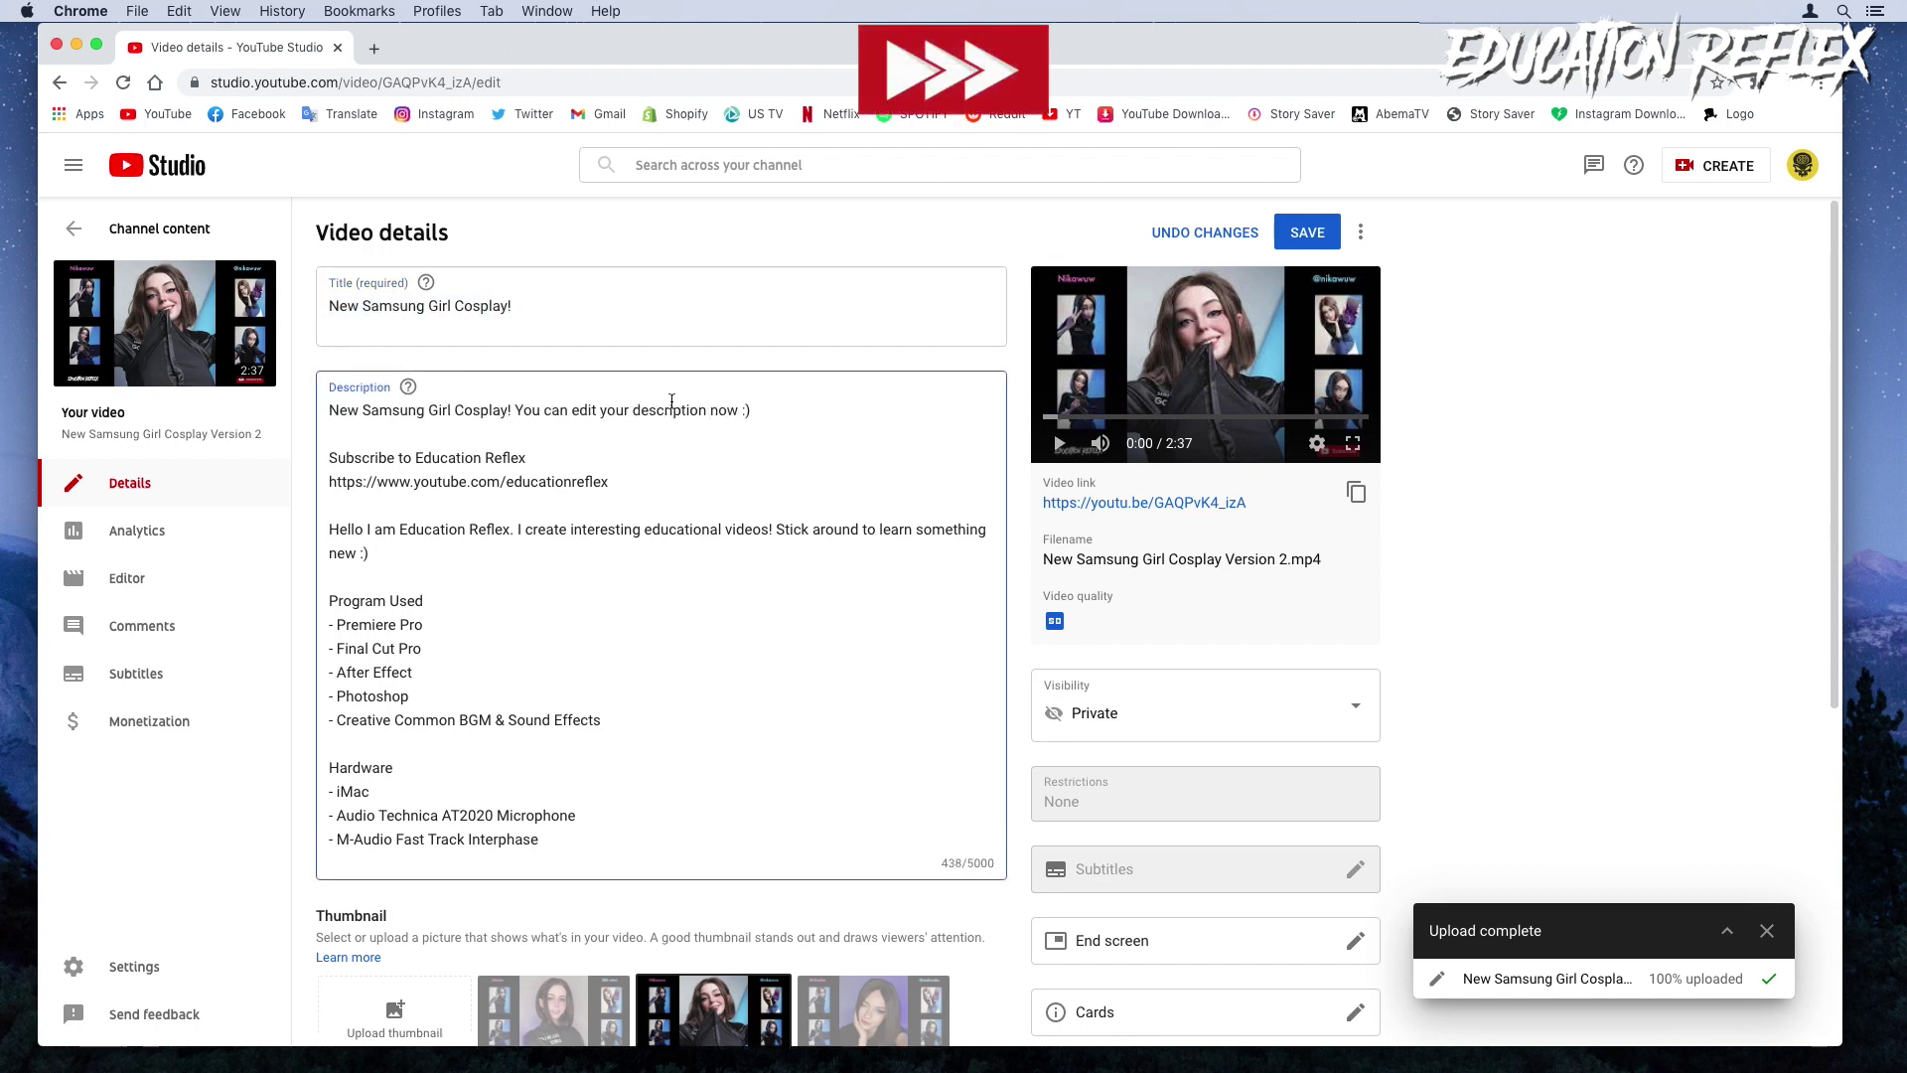
- Upload a custom thumbnail and add the video to the Quick Knowledge playlist
{"action": "scroll", "coordinate": [672, 401], "scroll_direction": "down", "scroll_amount": 3}
{"action": "left_click", "coordinate": [395, 735]}
{"action": "left_click", "coordinate": [1336, 486]}
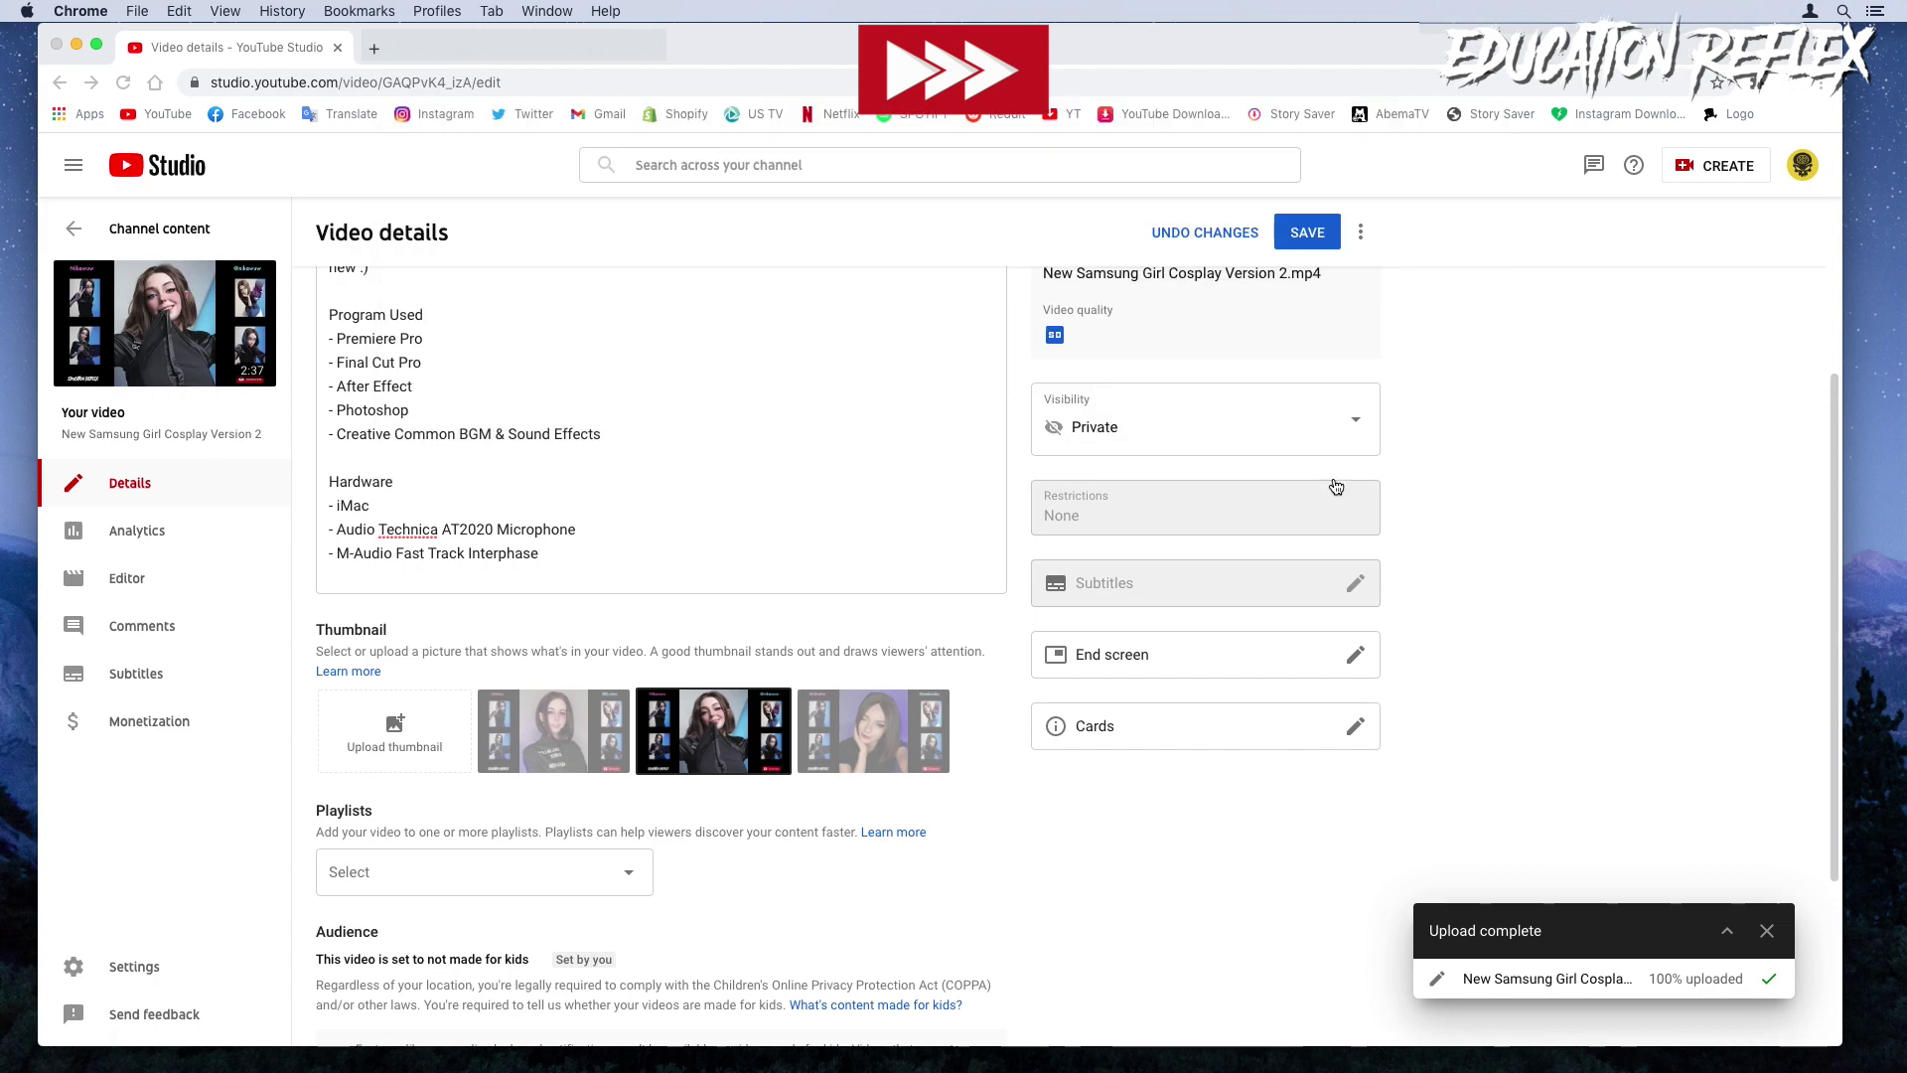
{"action": "scroll", "coordinate": [914, 594], "scroll_direction": "down", "scroll_amount": 3}
{"action": "left_click", "coordinate": [484, 608]}
{"action": "left_click", "coordinate": [350, 629]}
{"action": "left_click", "coordinate": [634, 969]}
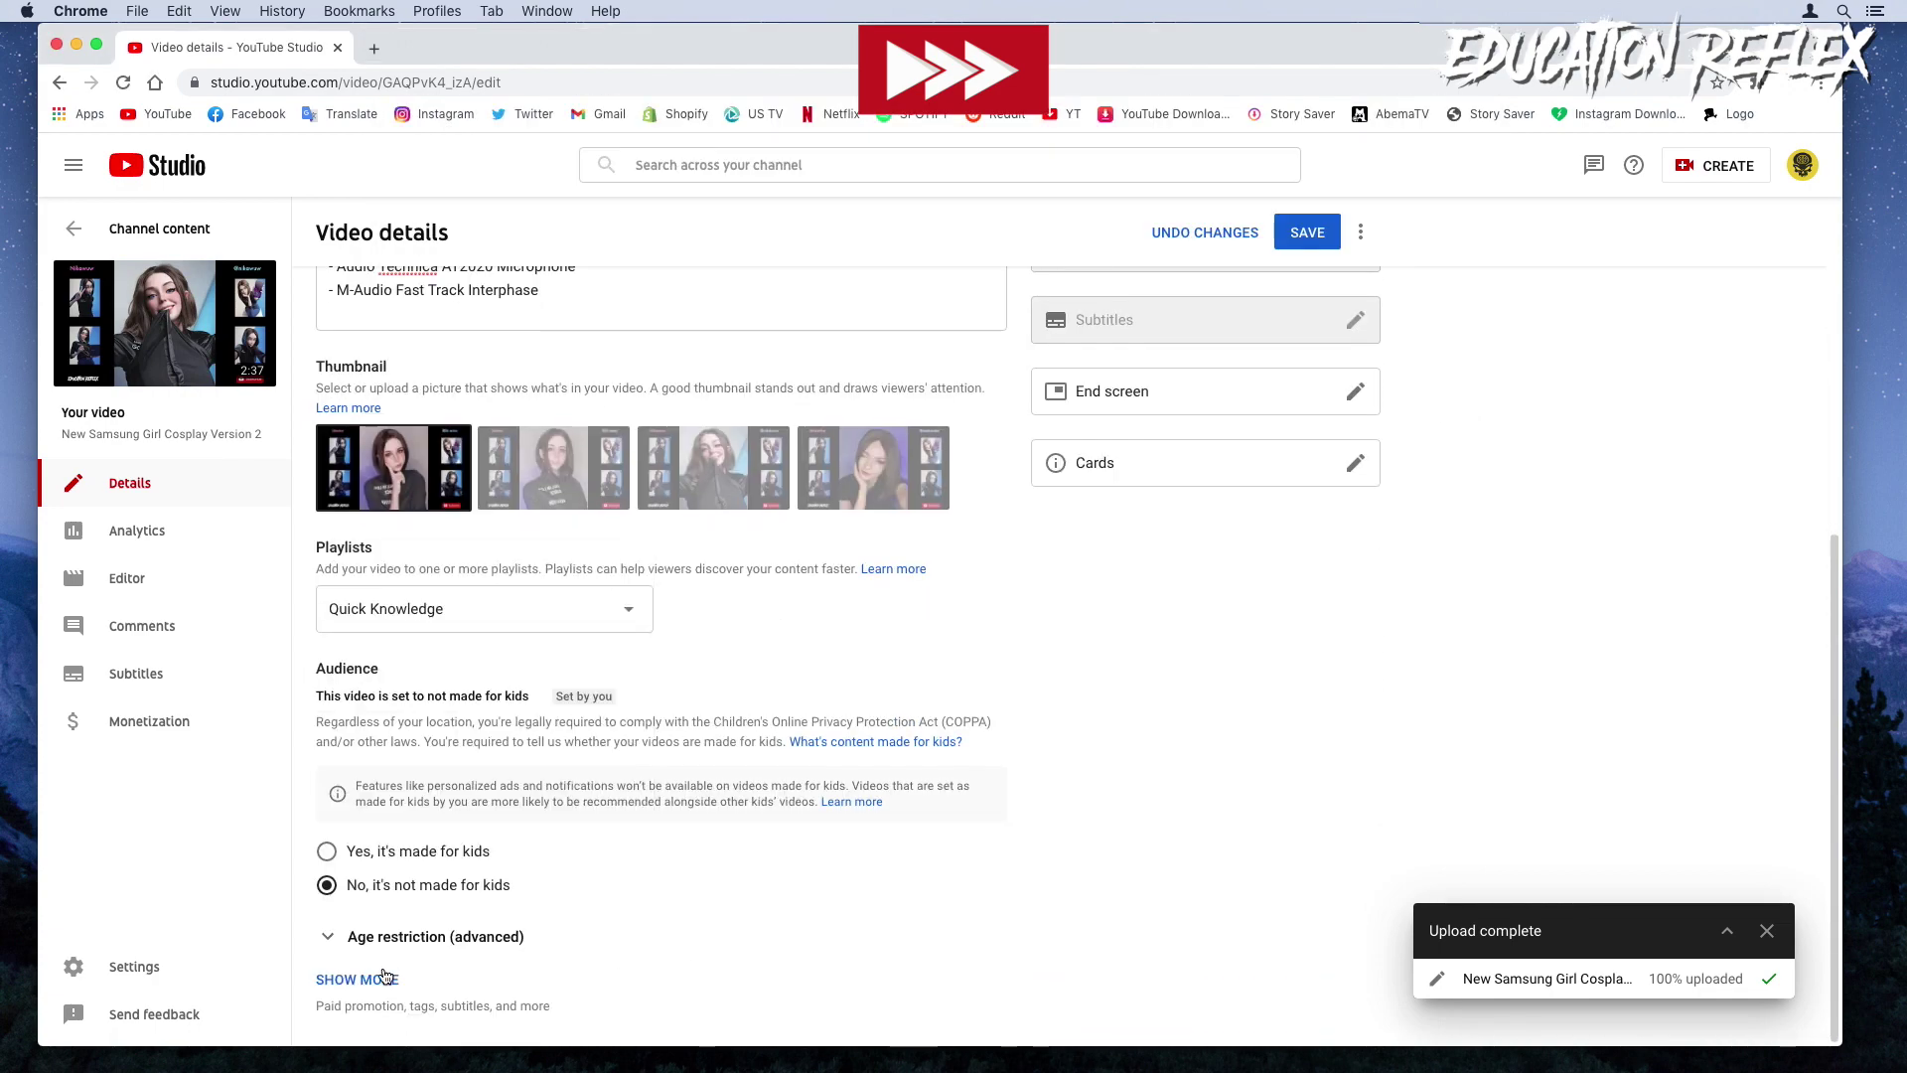
- Add the tags samsung, girl, cosplay and cute
{"action": "left_click", "coordinate": [385, 977]}
{"action": "scroll", "coordinate": [385, 977], "scroll_direction": "down", "scroll_amount": 7}
{"action": "left_click", "coordinate": [874, 672]}
{"action": "type", "text": "samsung, girl, cosplay, cute, new, 2021,"}
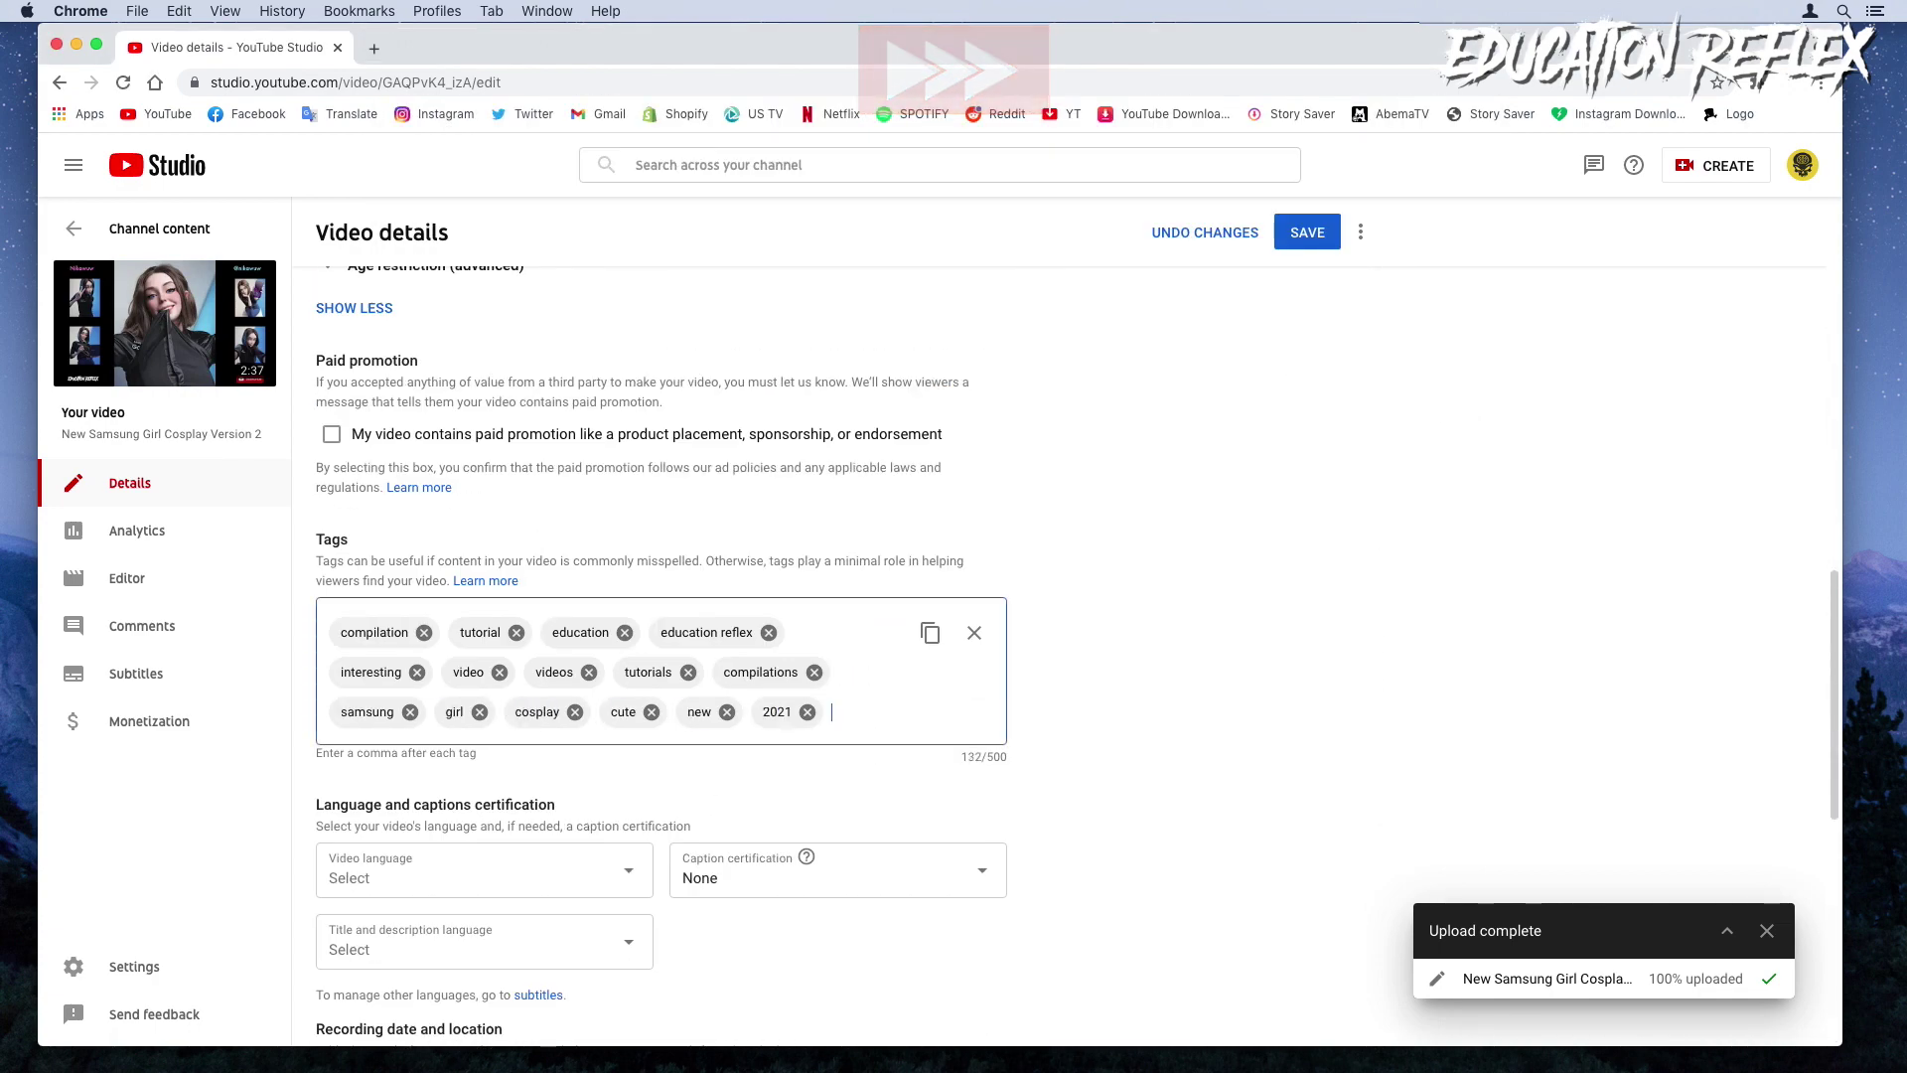
- Set the video's visibility to Public, correcting an initial Unlisted choice
{"action": "scroll", "coordinate": [1380, 588], "scroll_direction": "up", "scroll_amount": 10}
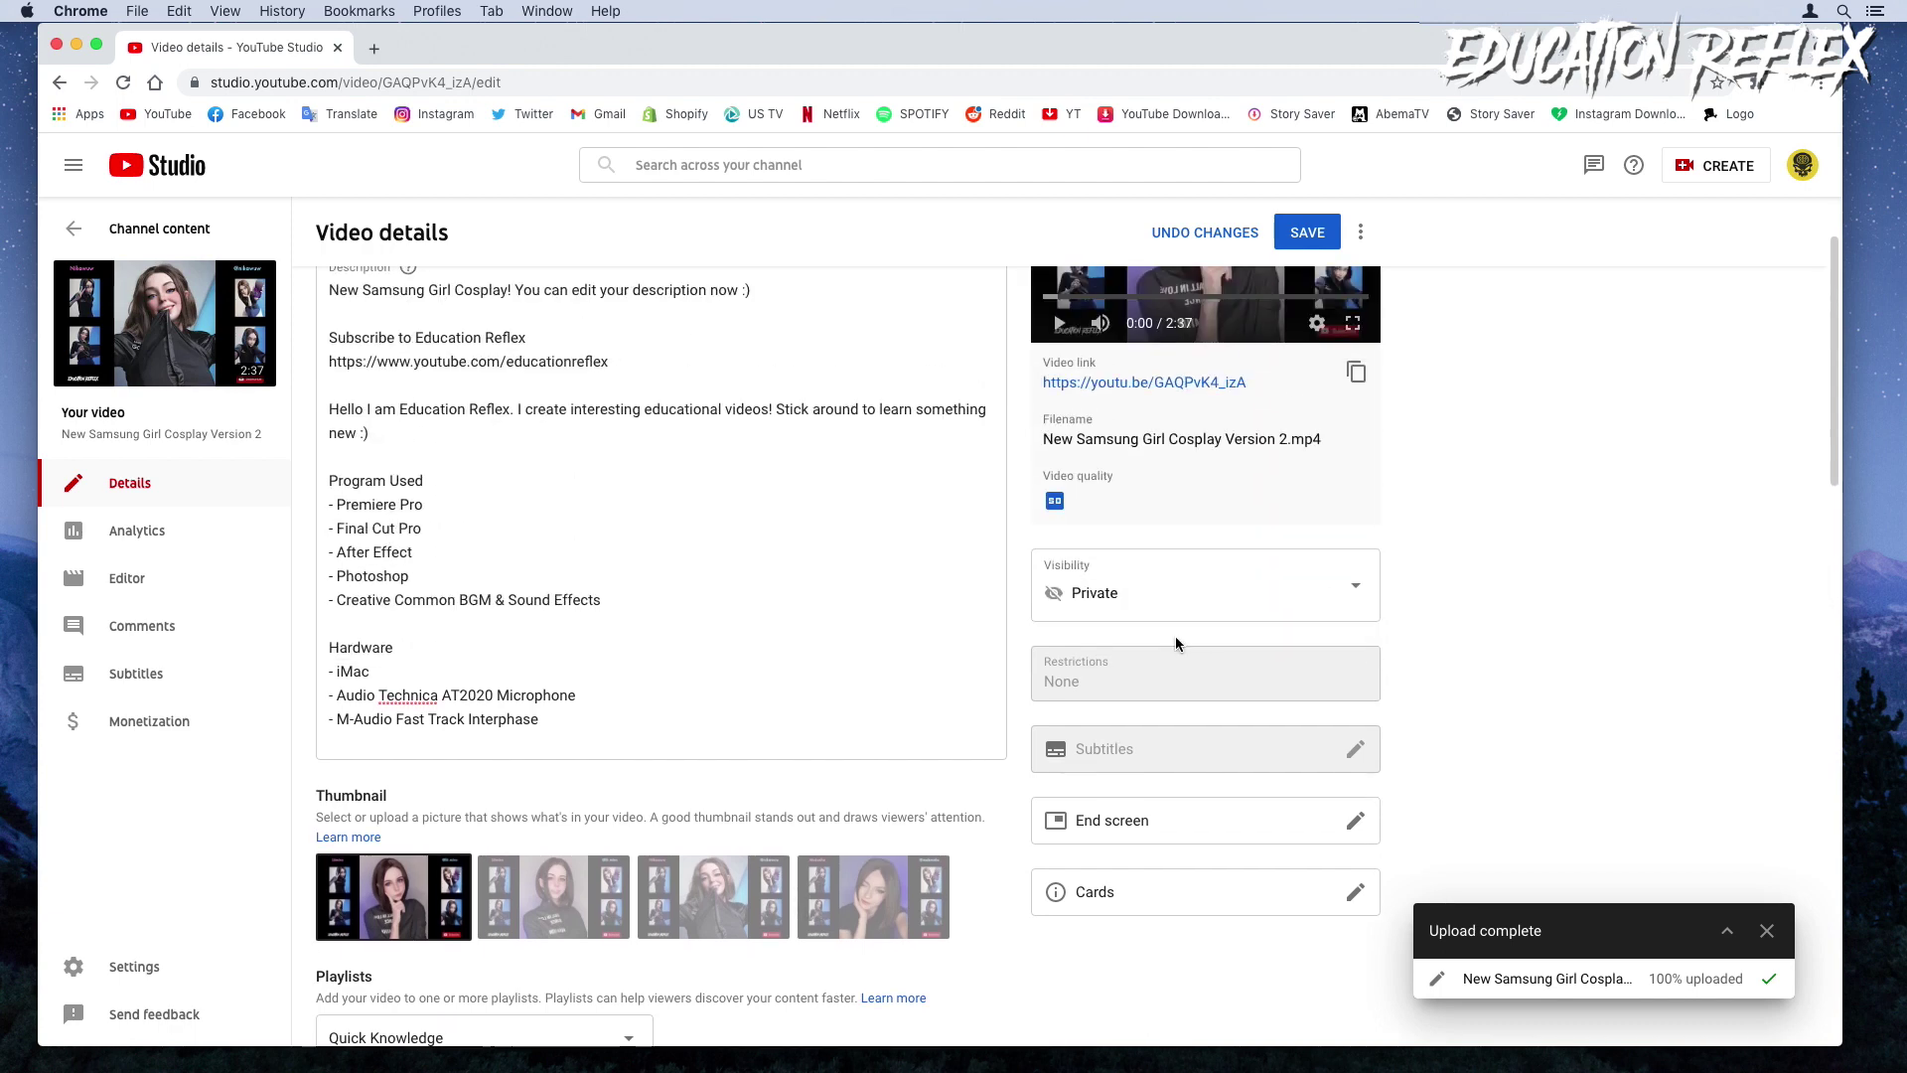
{"action": "left_click", "coordinate": [1176, 596]}
{"action": "left_click", "coordinate": [1126, 721]}
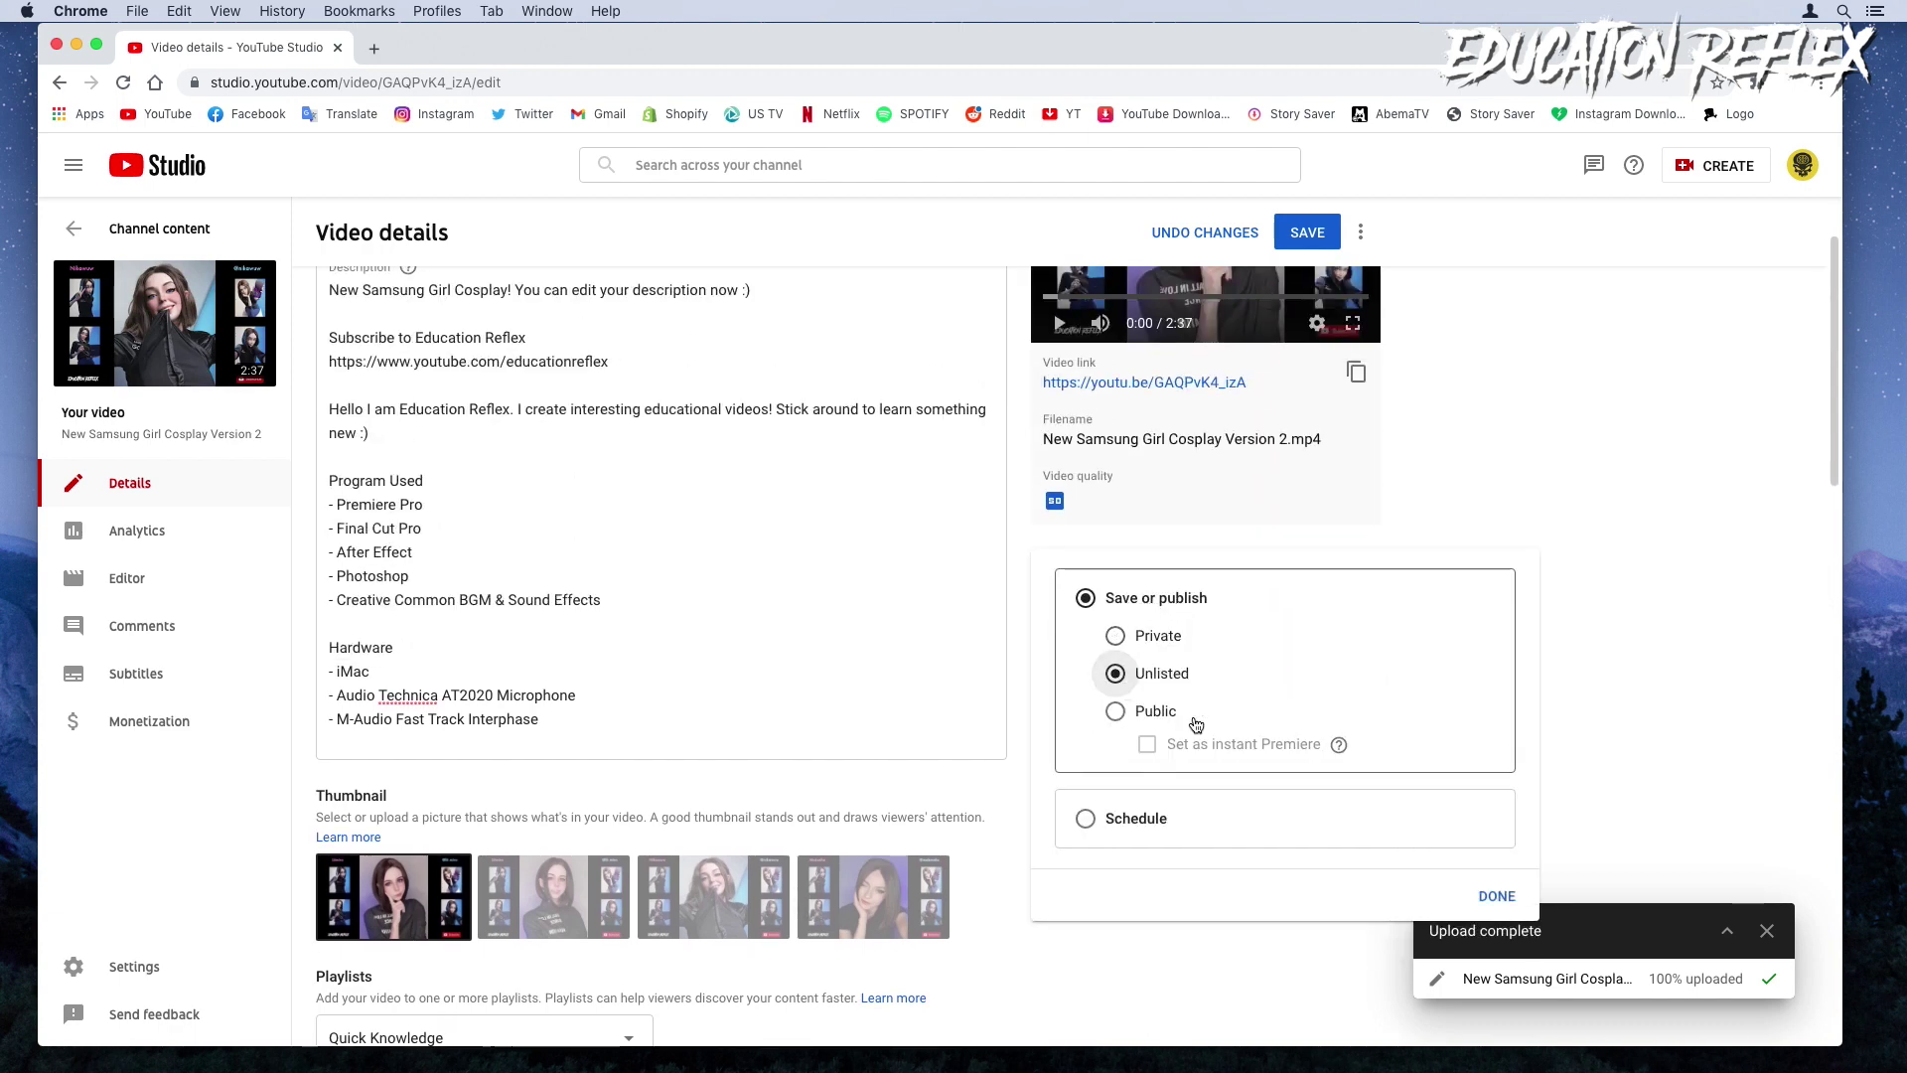
{"action": "left_click", "coordinate": [1496, 899]}
{"action": "left_click", "coordinate": [1169, 617]}
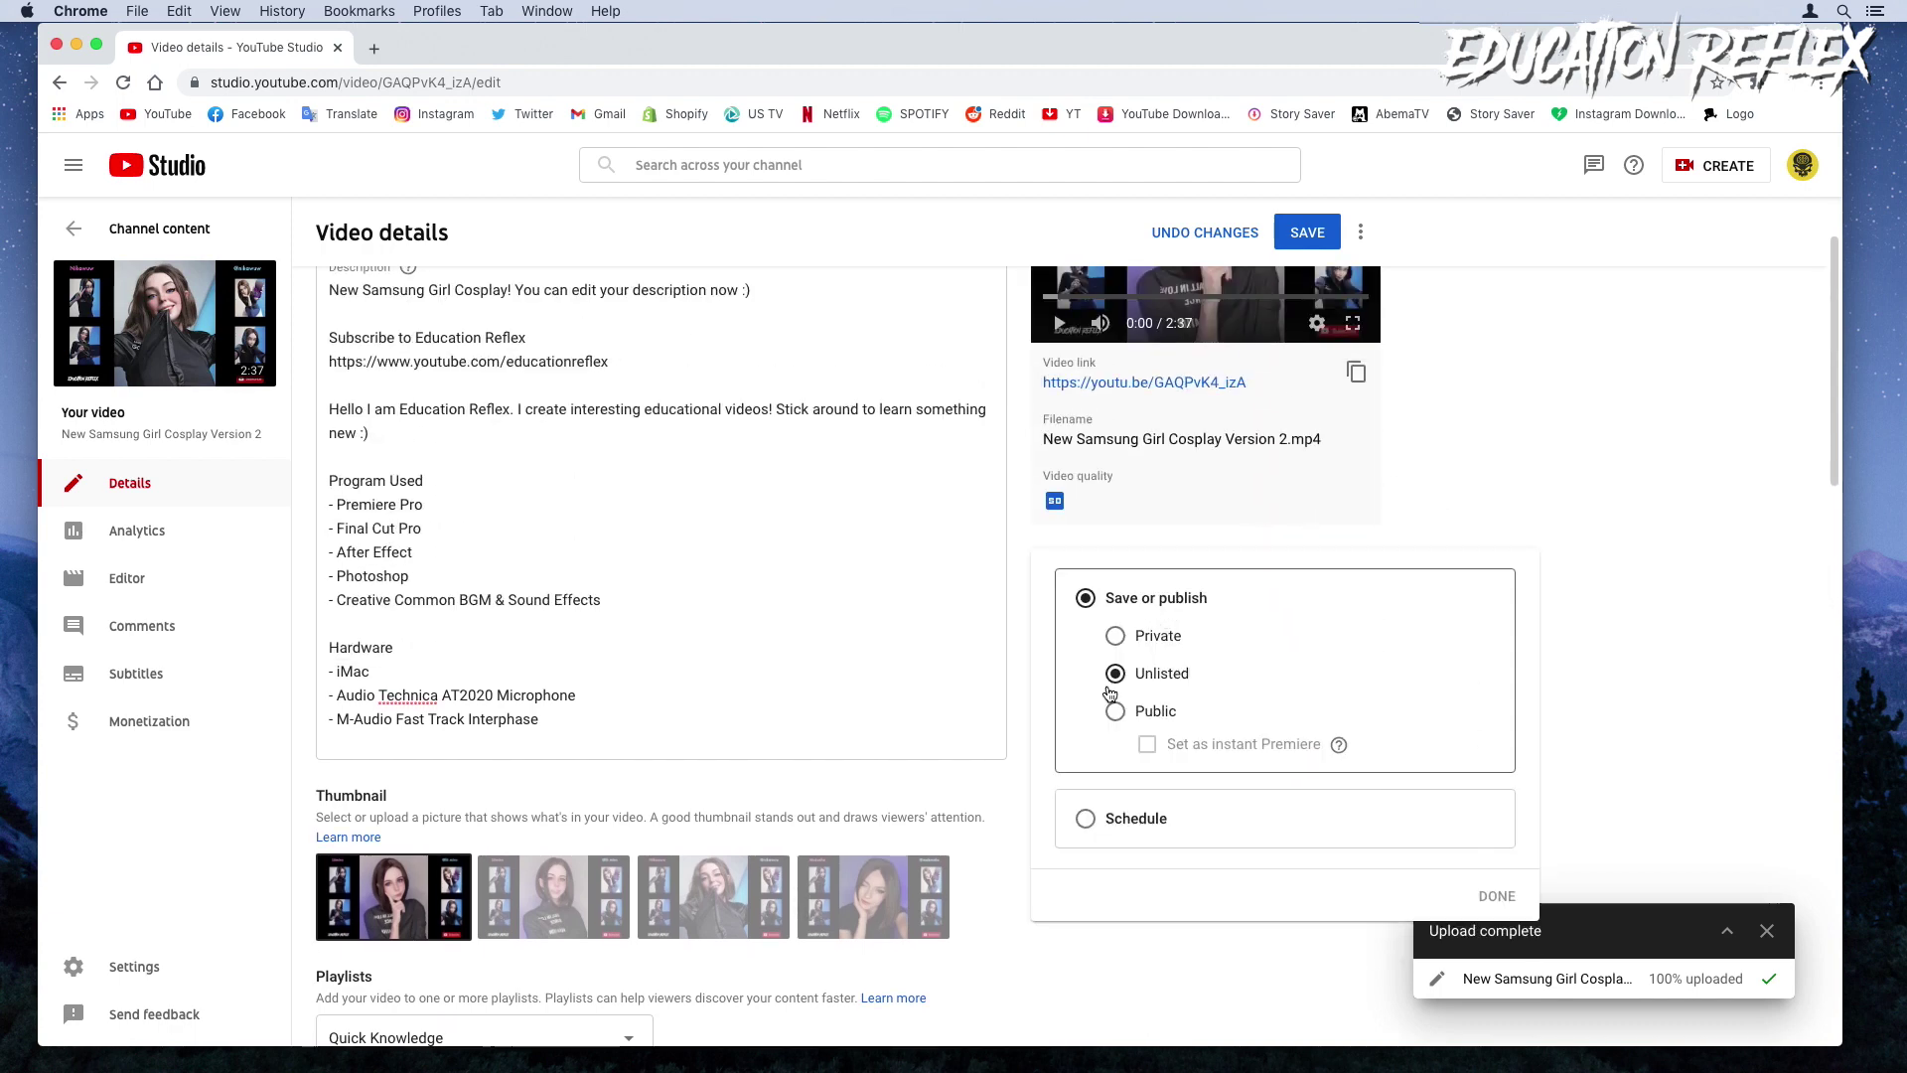
{"action": "left_click", "coordinate": [1115, 712]}
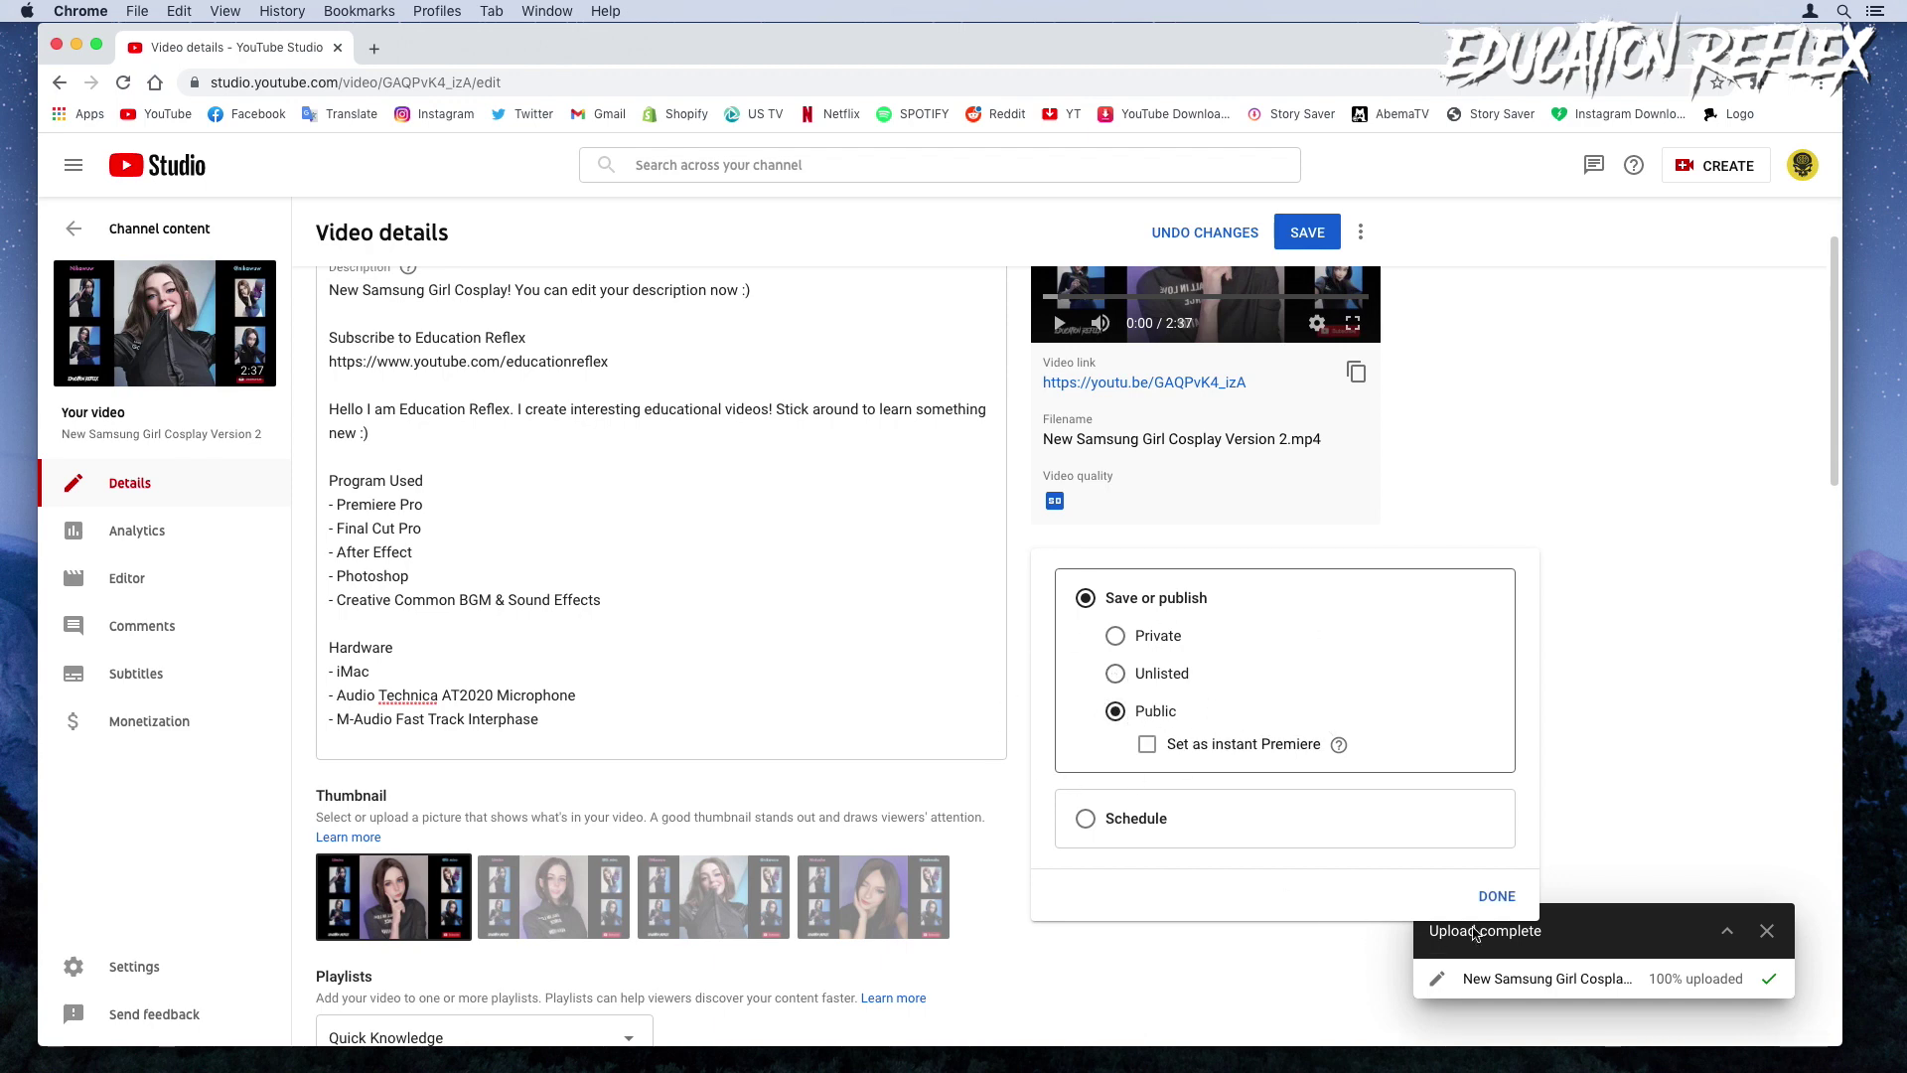
{"action": "left_click", "coordinate": [1507, 902]}
- Save the edited details and return to the uploads list
{"action": "scroll", "coordinate": [1526, 645], "scroll_direction": "up", "scroll_amount": 2}
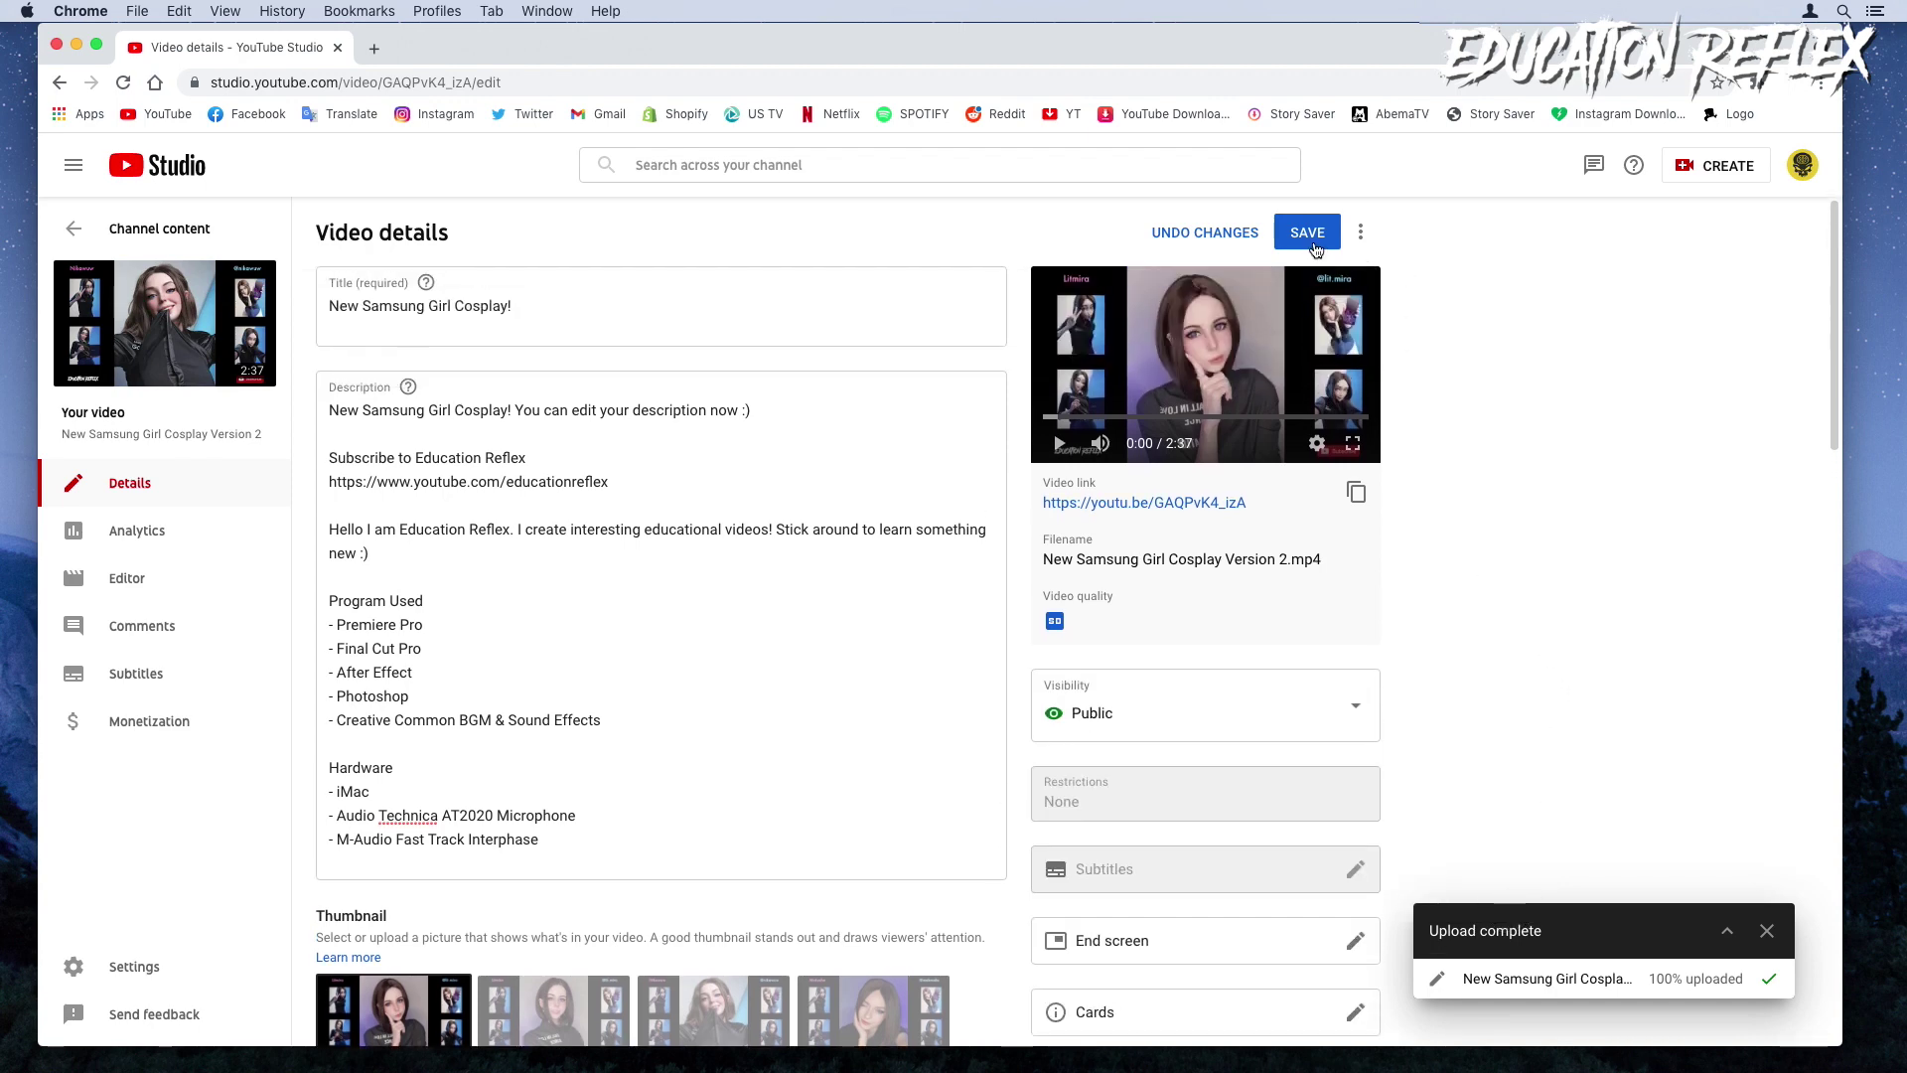
{"action": "left_click", "coordinate": [1308, 238]}
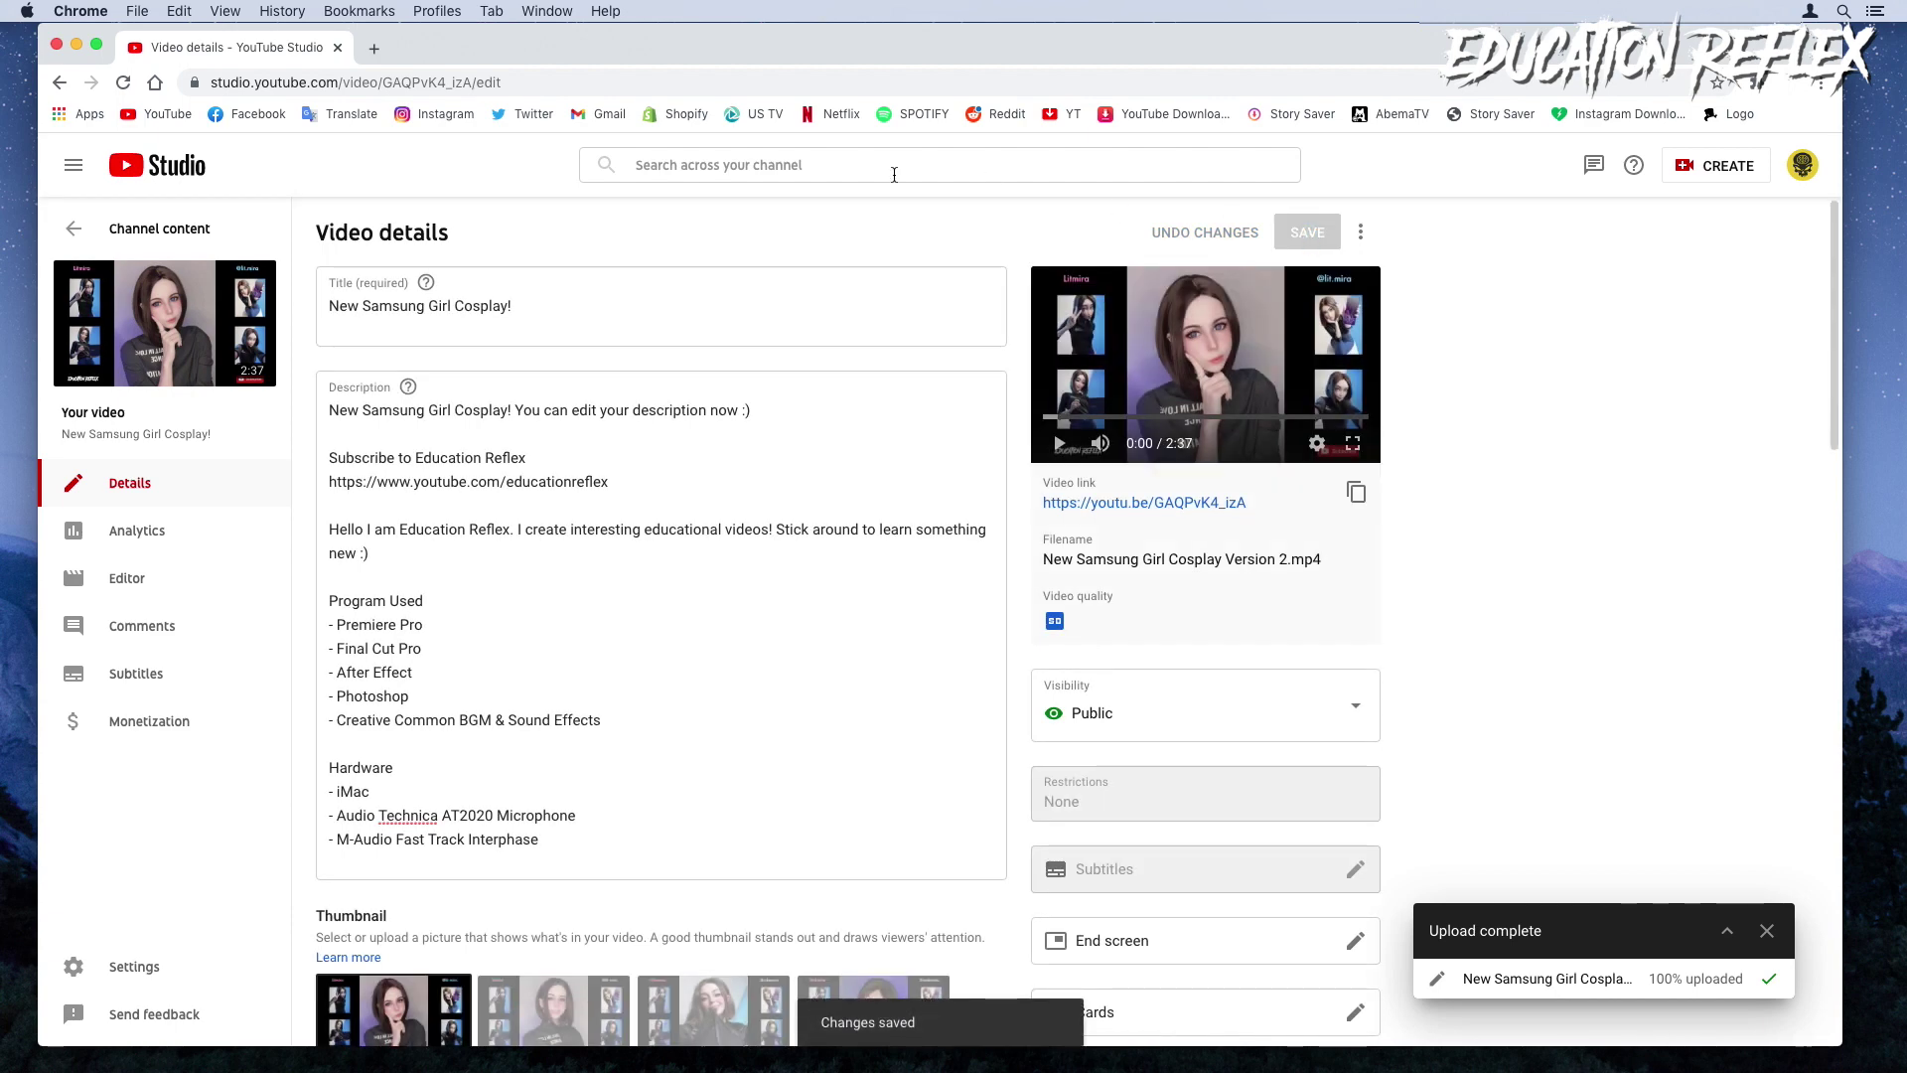
{"action": "left_click", "coordinate": [74, 231]}
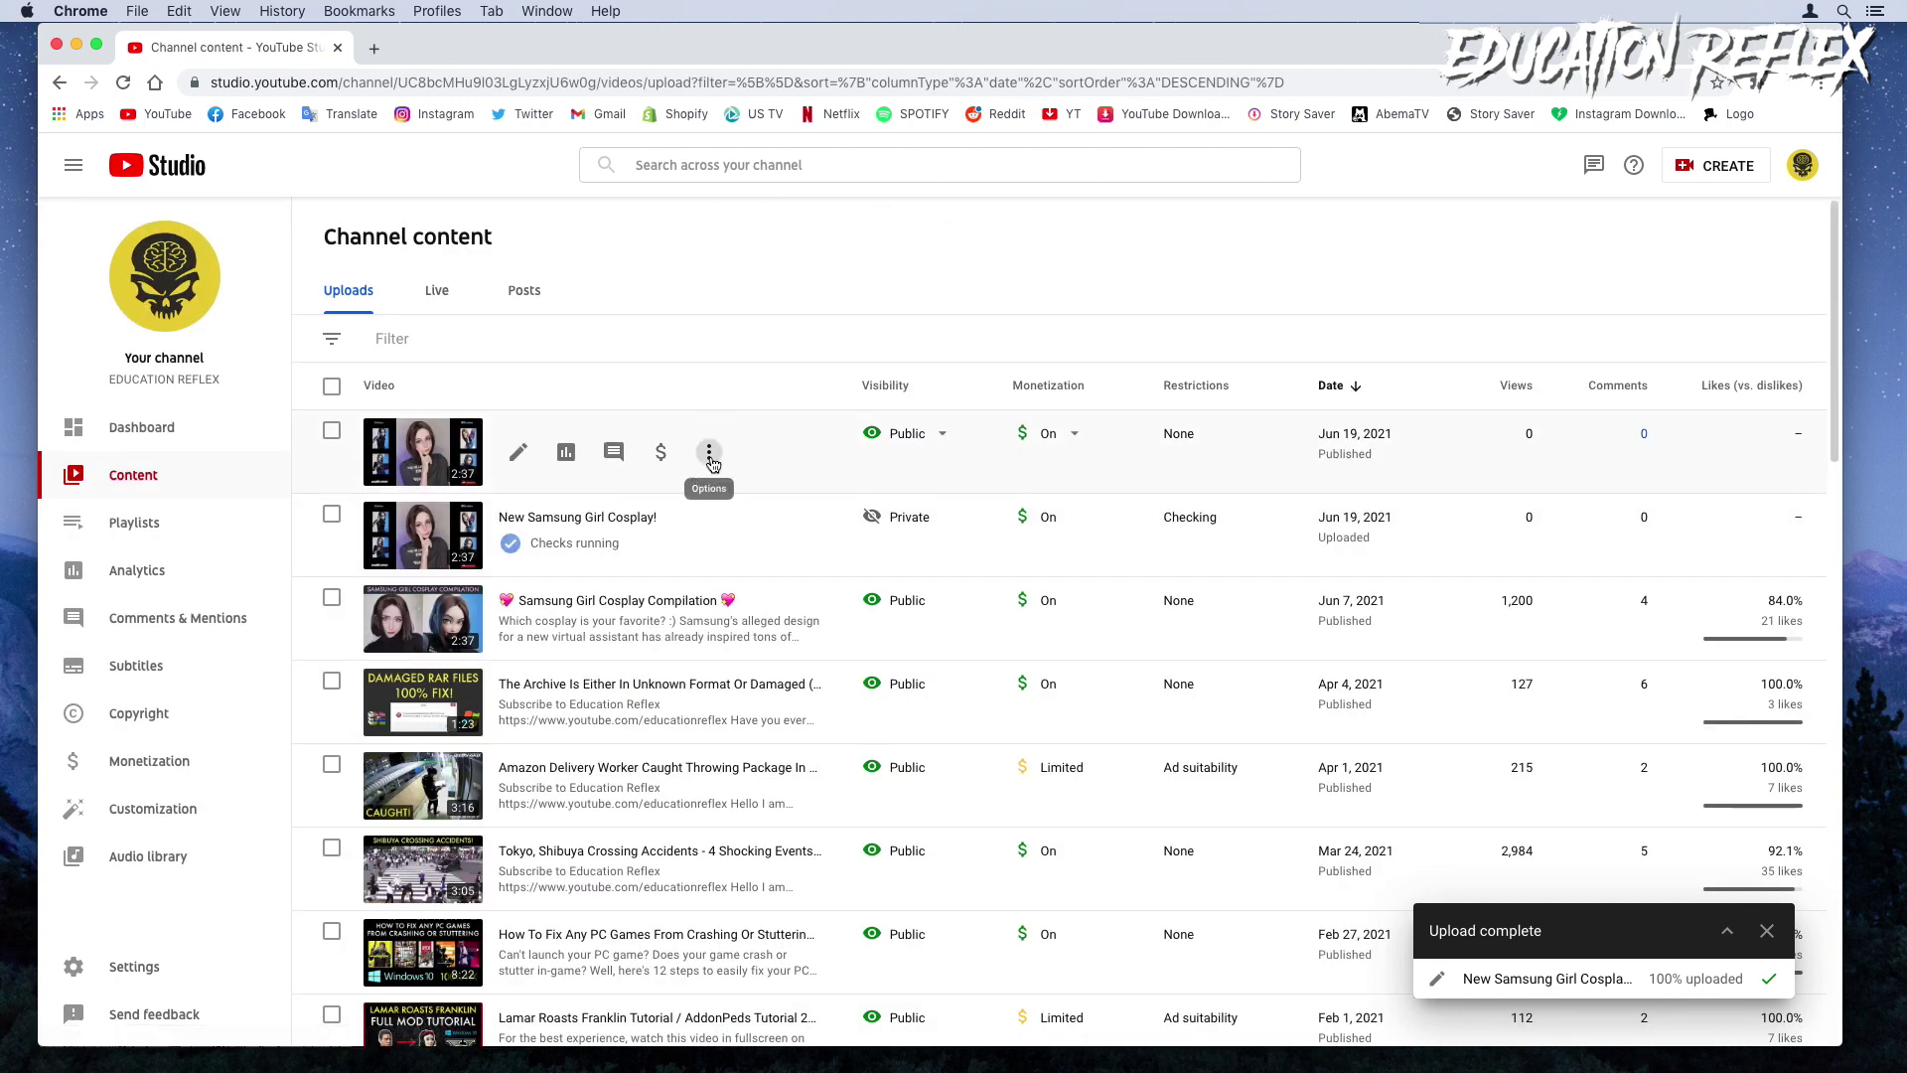
- Choose View on YouTube from the top video's Options menu to load its watch page
{"action": "left_click", "coordinate": [711, 462]}
{"action": "left_click", "coordinate": [655, 490]}
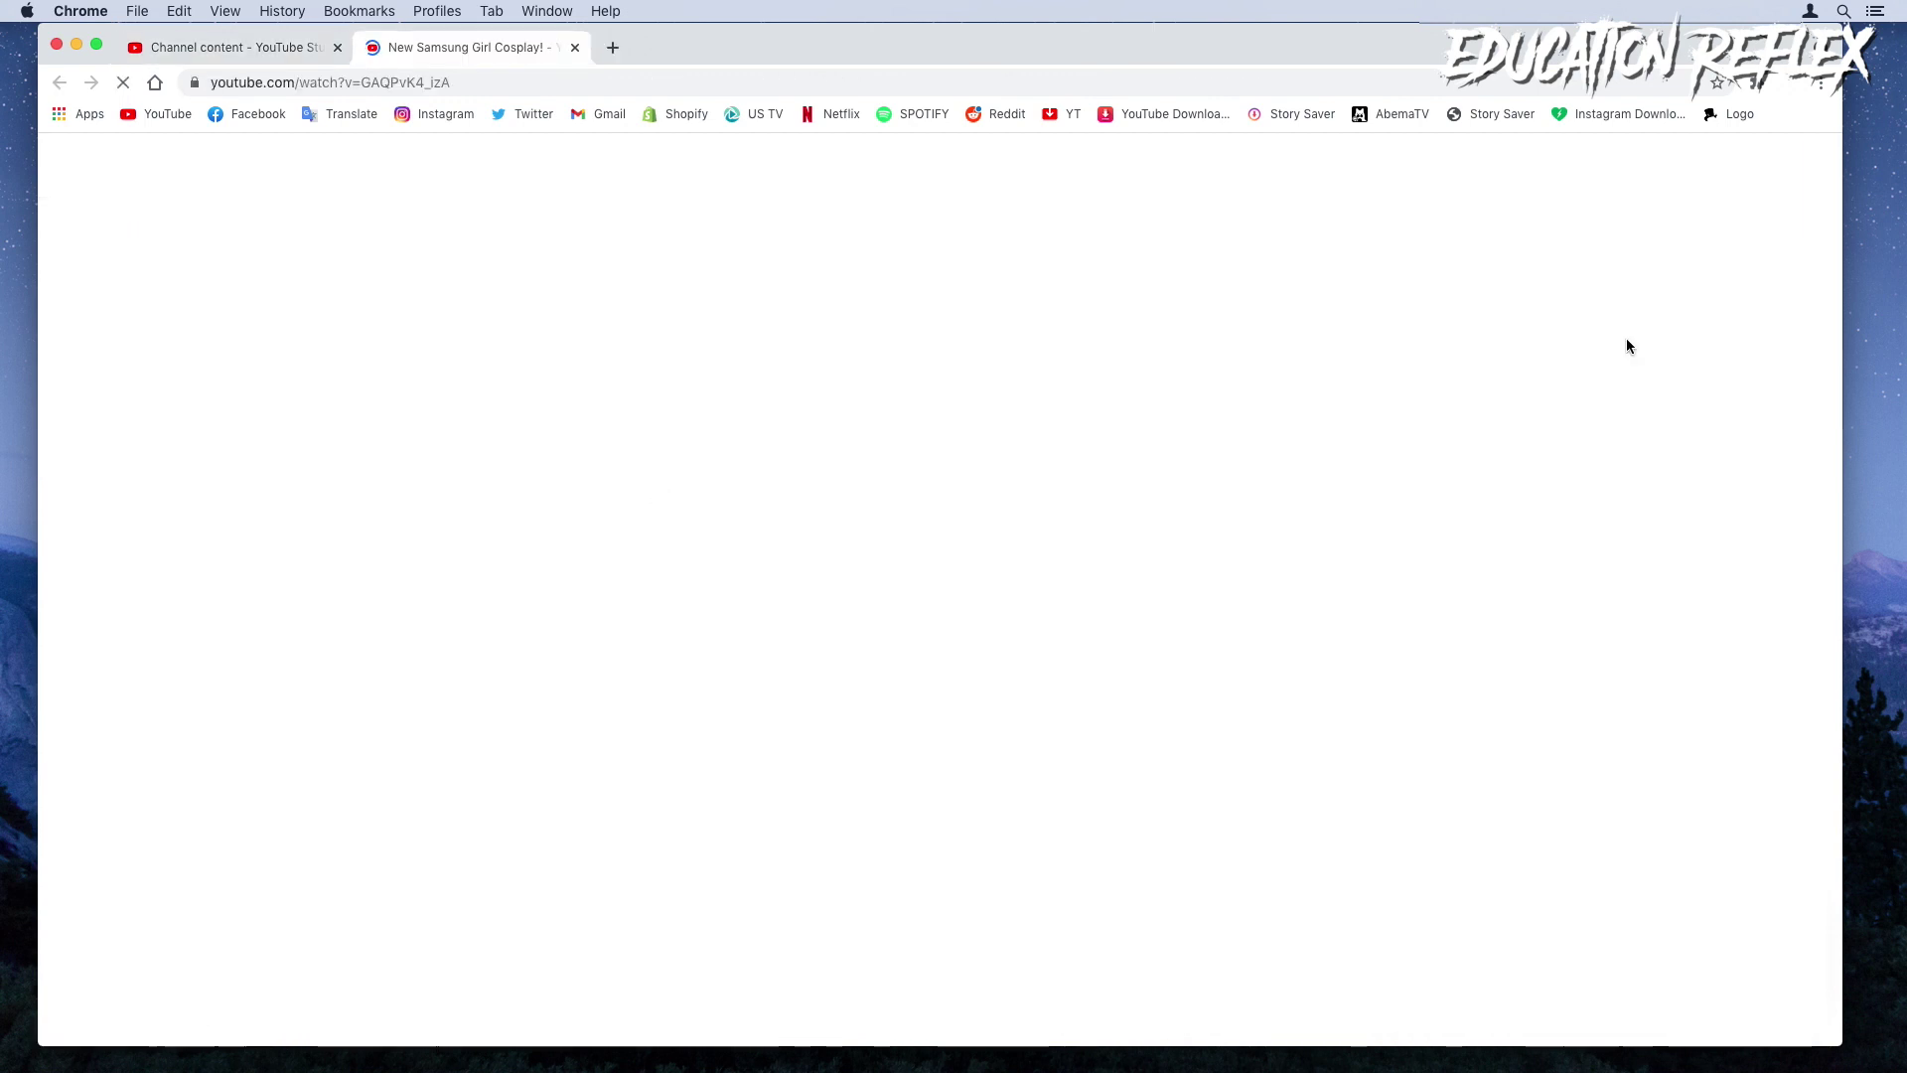